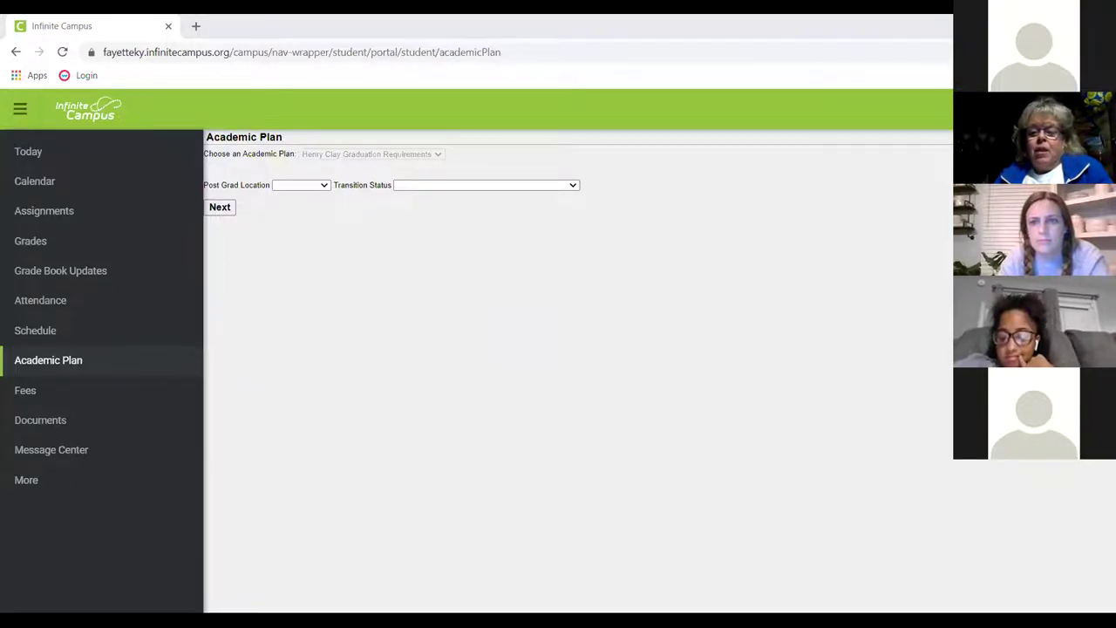
- Switch to the Henry Clay High School website and open the Scheduling 2022-2023 page in the Counseling section
{"action": "key", "text": "alt+Tab"}
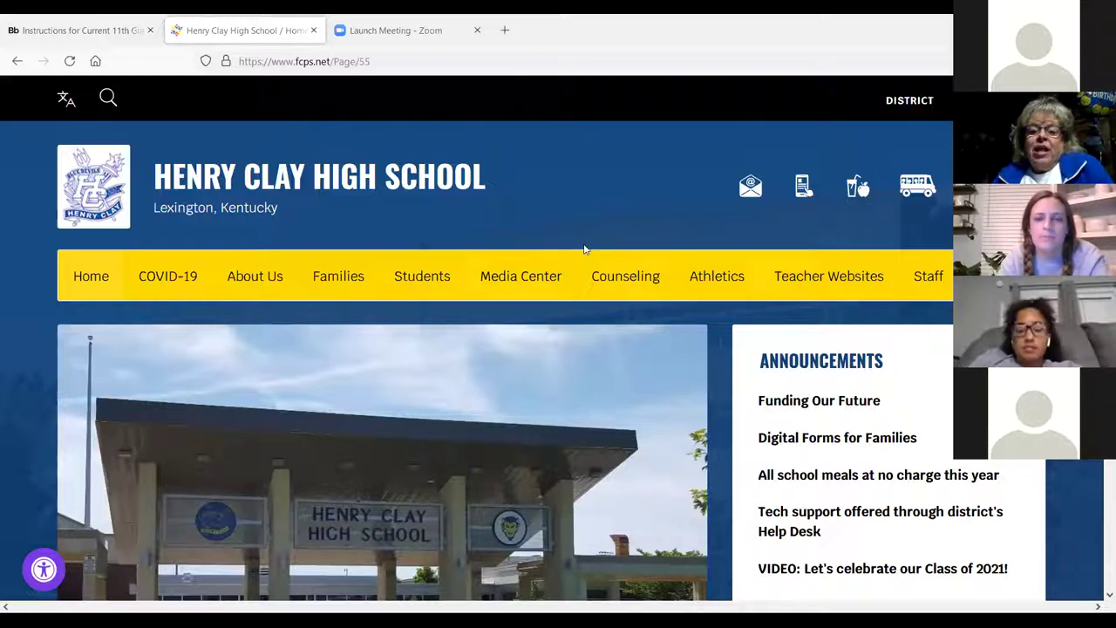
{"action": "left_click", "coordinate": [626, 277]}
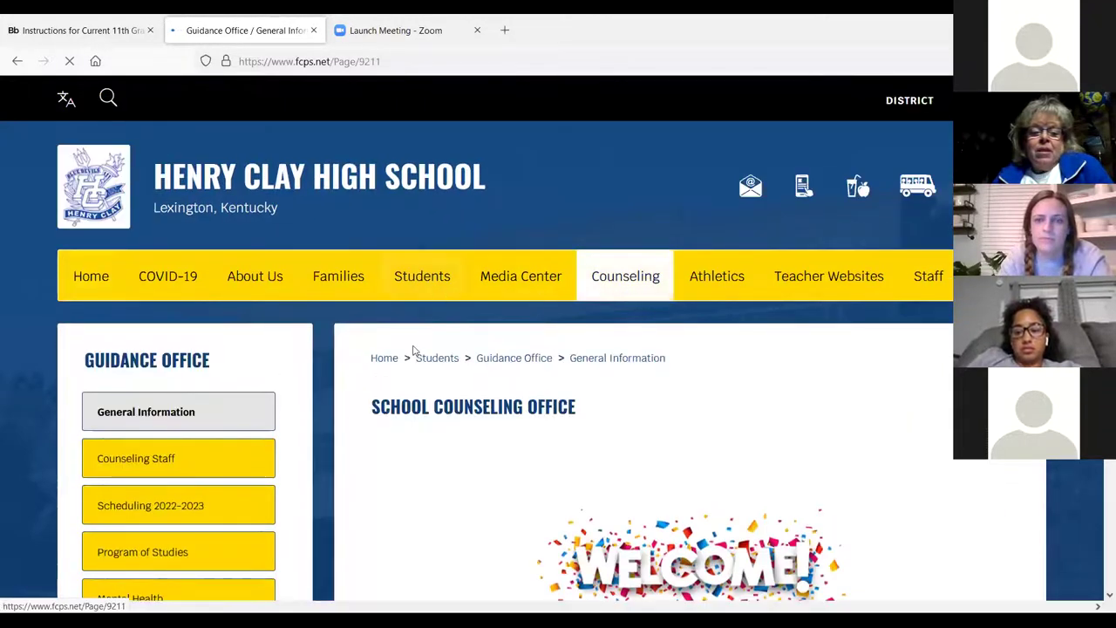
{"action": "scroll", "coordinate": [414, 350], "scroll_direction": "down", "scroll_amount": 3}
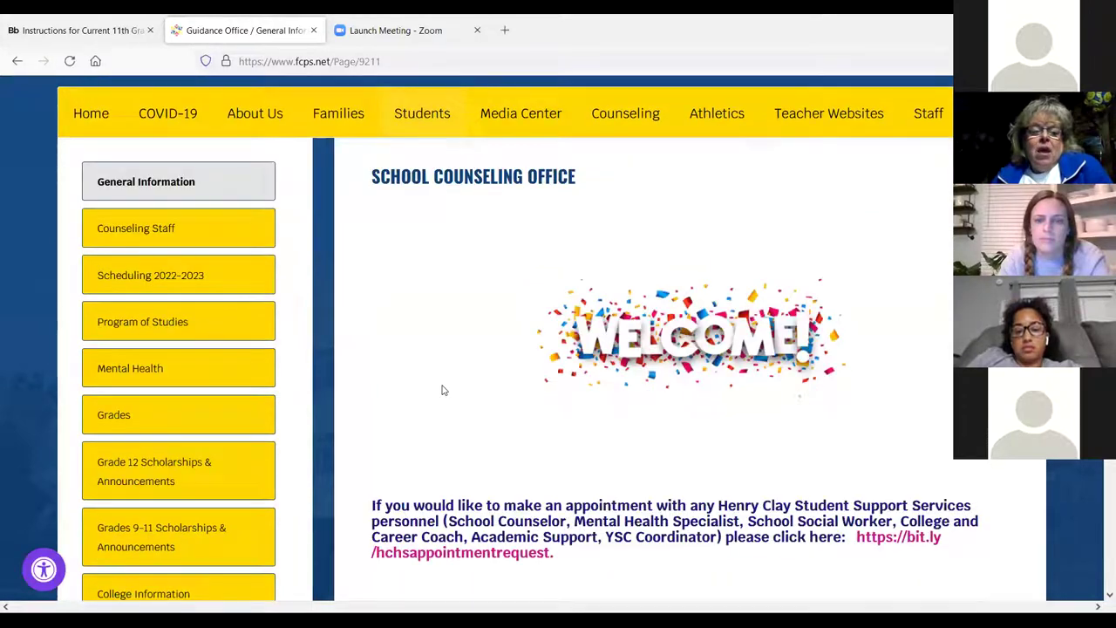
{"action": "left_click", "coordinate": [122, 286]}
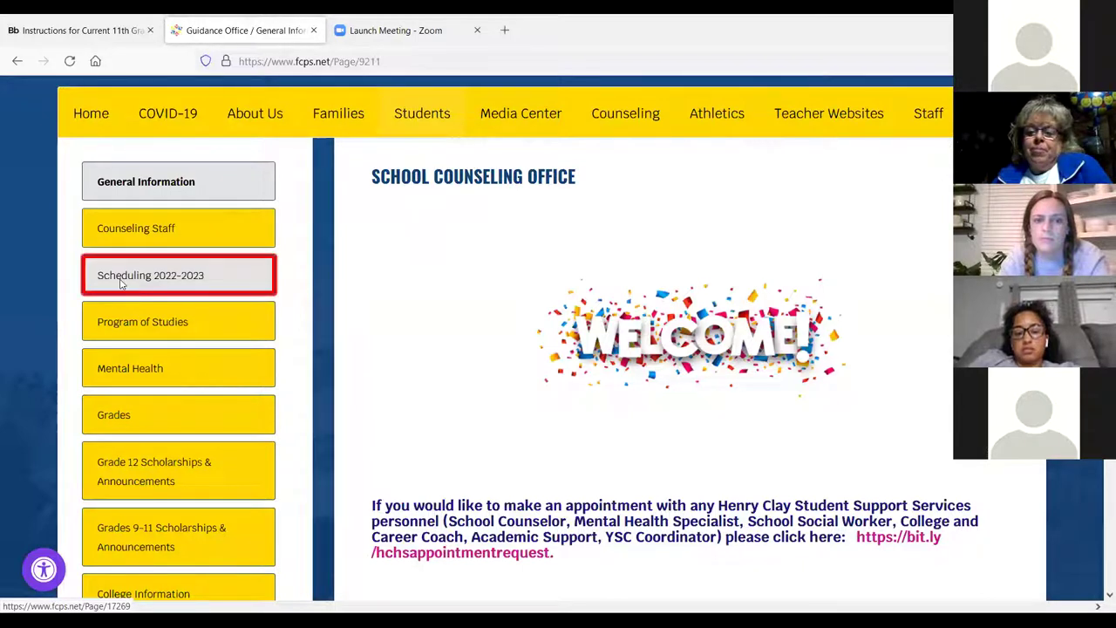
- Open the Current 8th Grade Information and Instructions document listed under Class of 2026
{"action": "scroll", "coordinate": [479, 347], "scroll_direction": "down", "scroll_amount": 1}
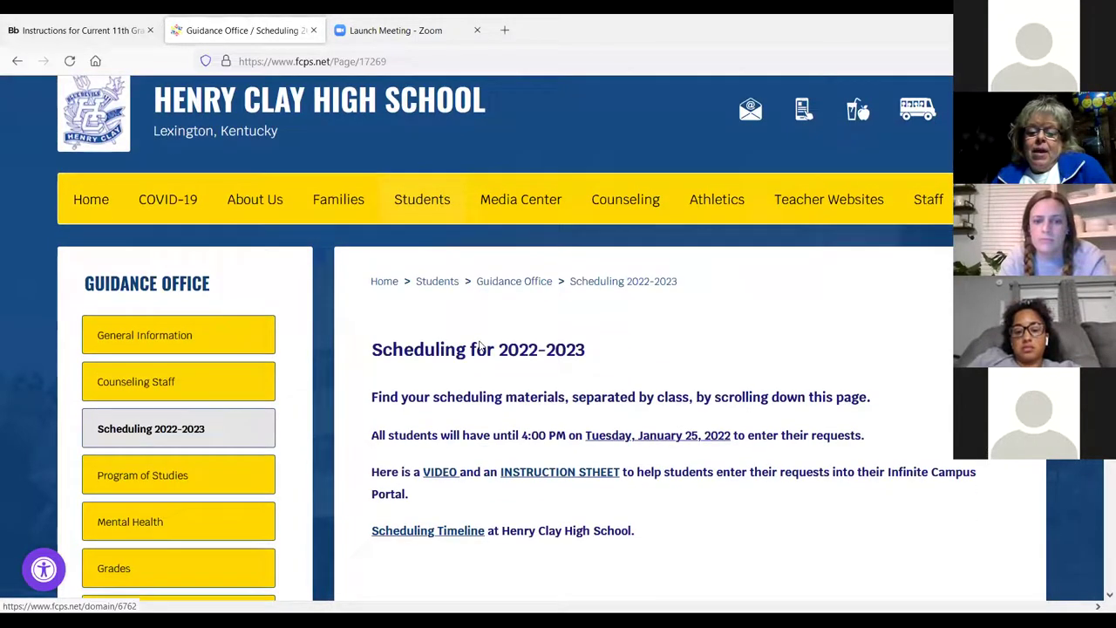
{"action": "scroll", "coordinate": [479, 347], "scroll_direction": "down", "scroll_amount": 2}
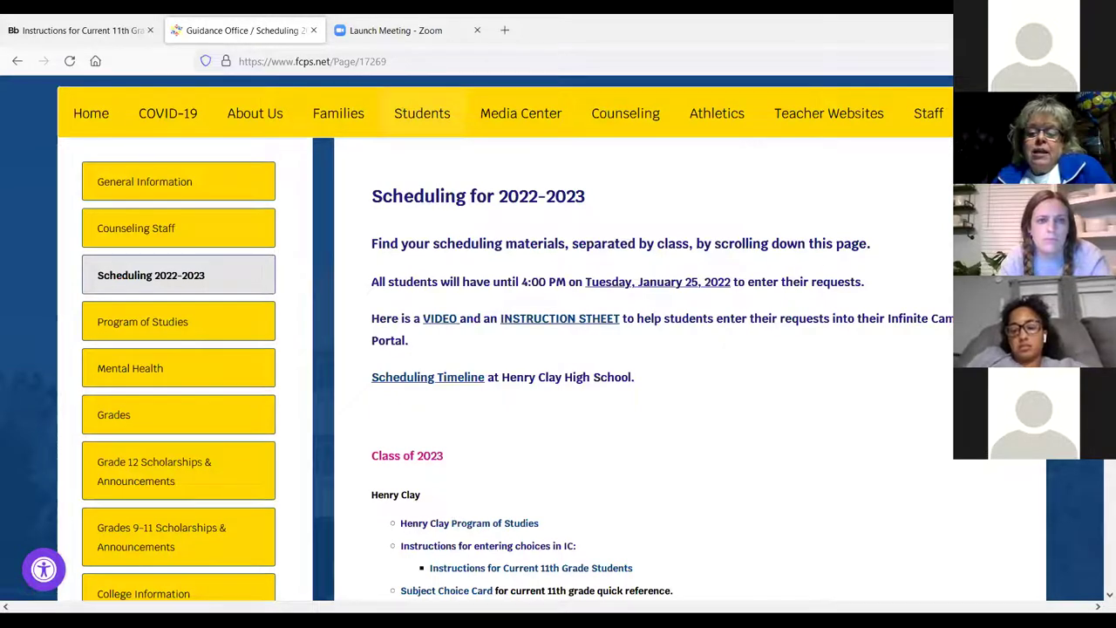
{"action": "scroll", "coordinate": [1096, 506], "scroll_direction": "down", "scroll_amount": 8}
{"action": "scroll", "coordinate": [1096, 493], "scroll_direction": "up", "scroll_amount": 1}
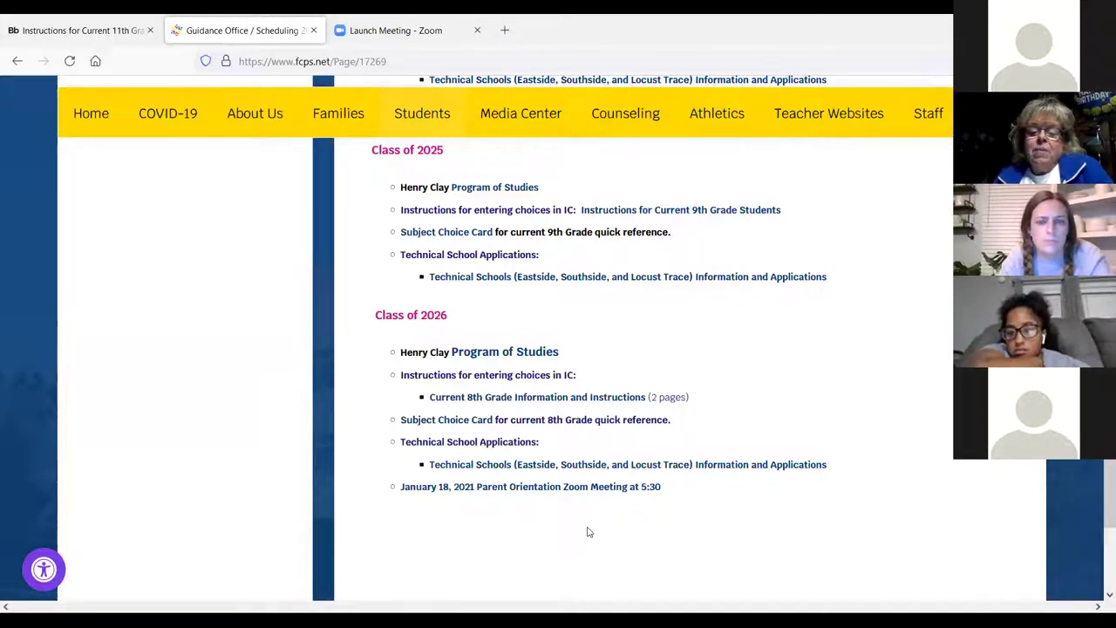
{"action": "left_click", "coordinate": [558, 397]}
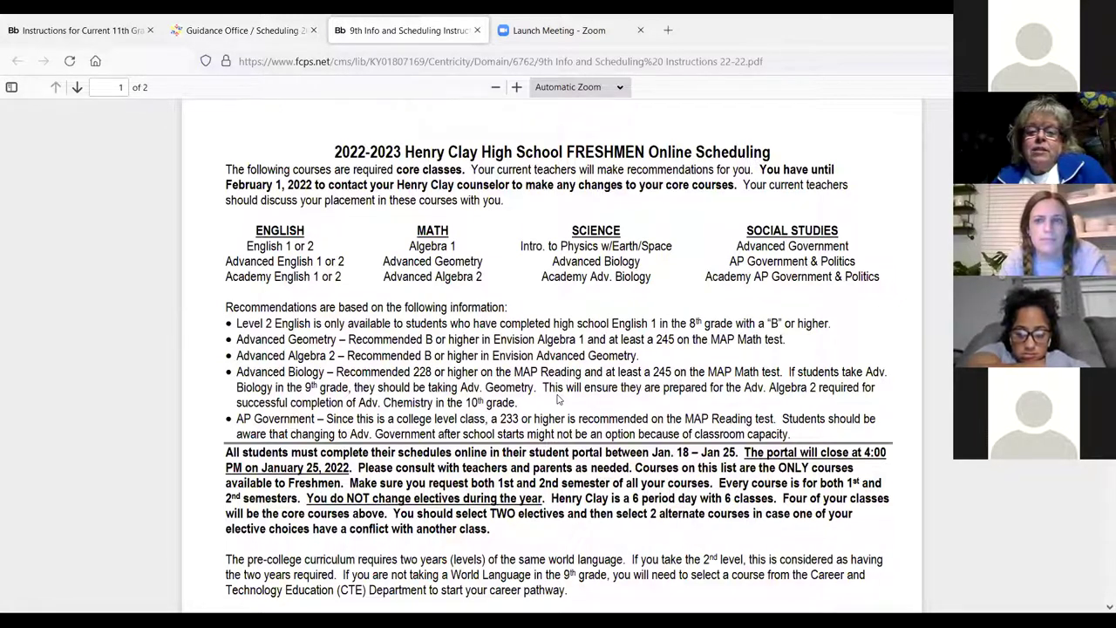
- Read the freshman scheduling document, covering core classes, elective lists, technical centers, counselor contacts and the Academic Plan instructions
{"action": "scroll", "coordinate": [559, 399], "scroll_direction": "down", "scroll_amount": 1}
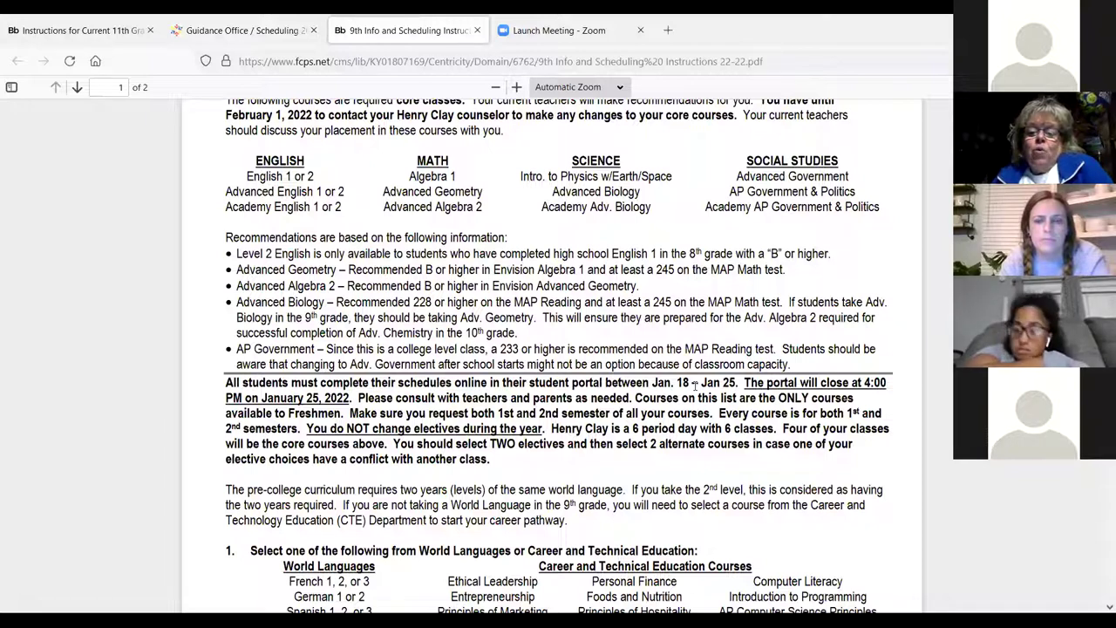
{"action": "scroll", "coordinate": [696, 384], "scroll_direction": "down", "scroll_amount": 1}
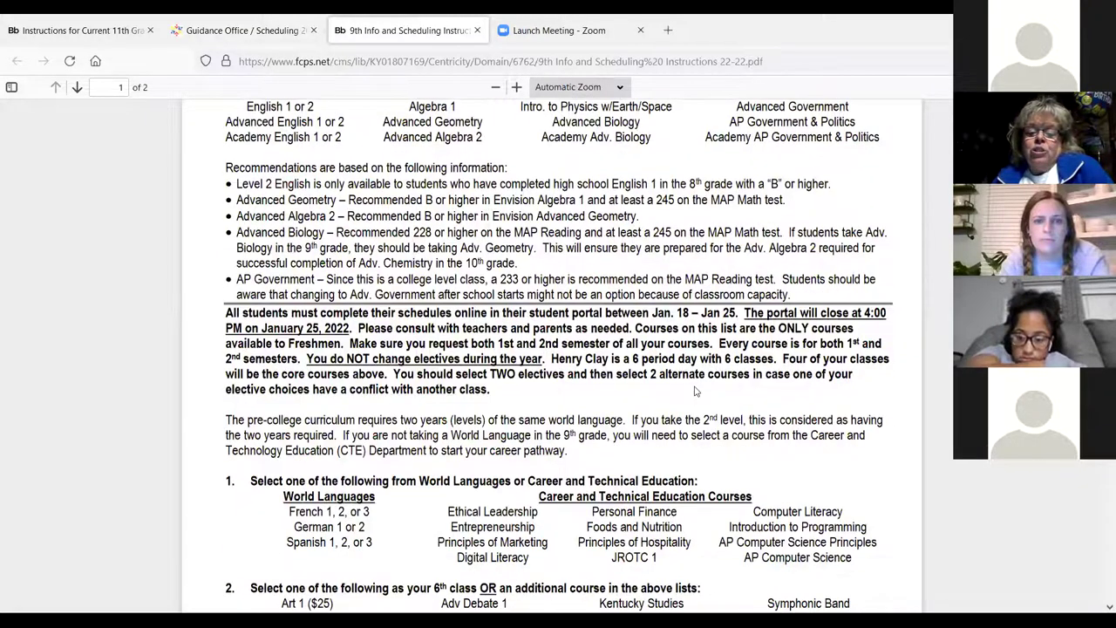
{"action": "scroll", "coordinate": [695, 391], "scroll_direction": "down", "scroll_amount": 2}
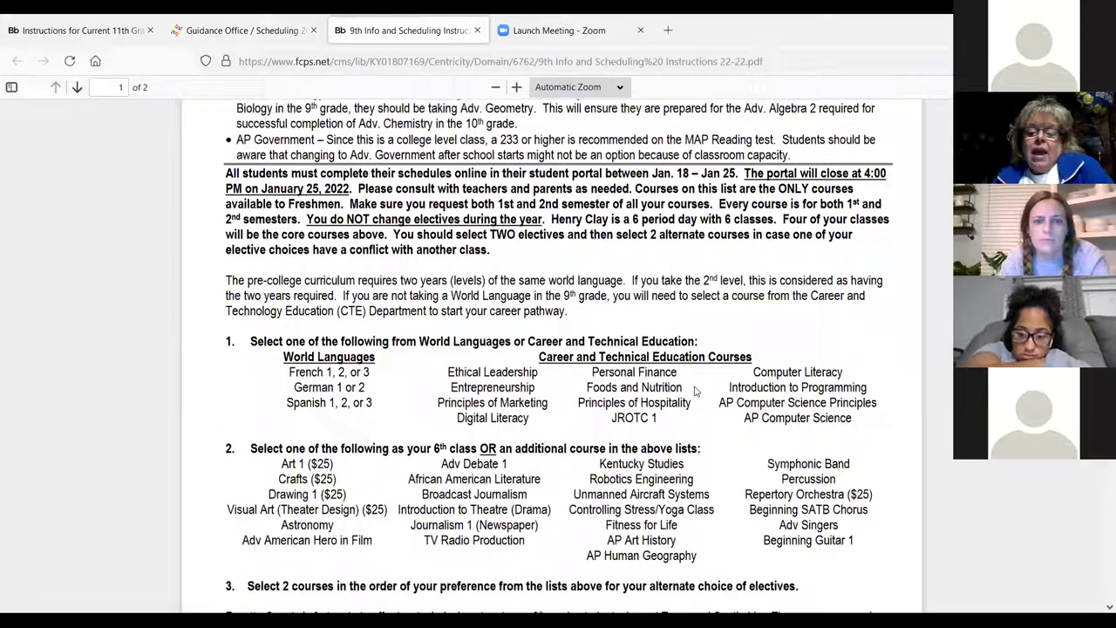
{"action": "scroll", "coordinate": [696, 391], "scroll_direction": "down", "scroll_amount": 2}
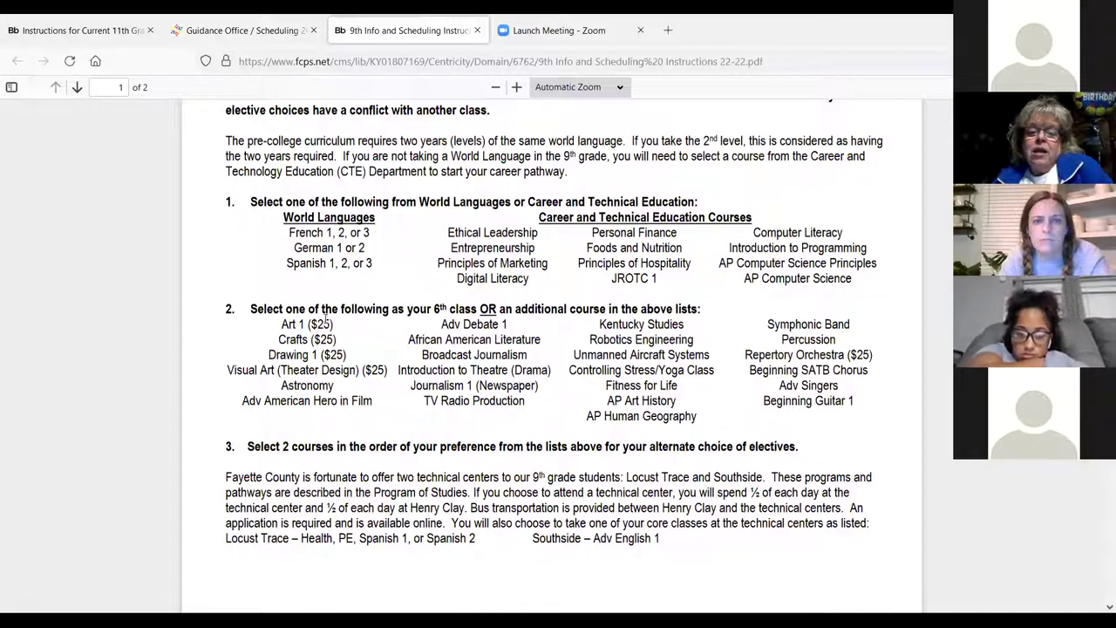
{"action": "scroll", "coordinate": [308, 318], "scroll_direction": "down", "scroll_amount": 1}
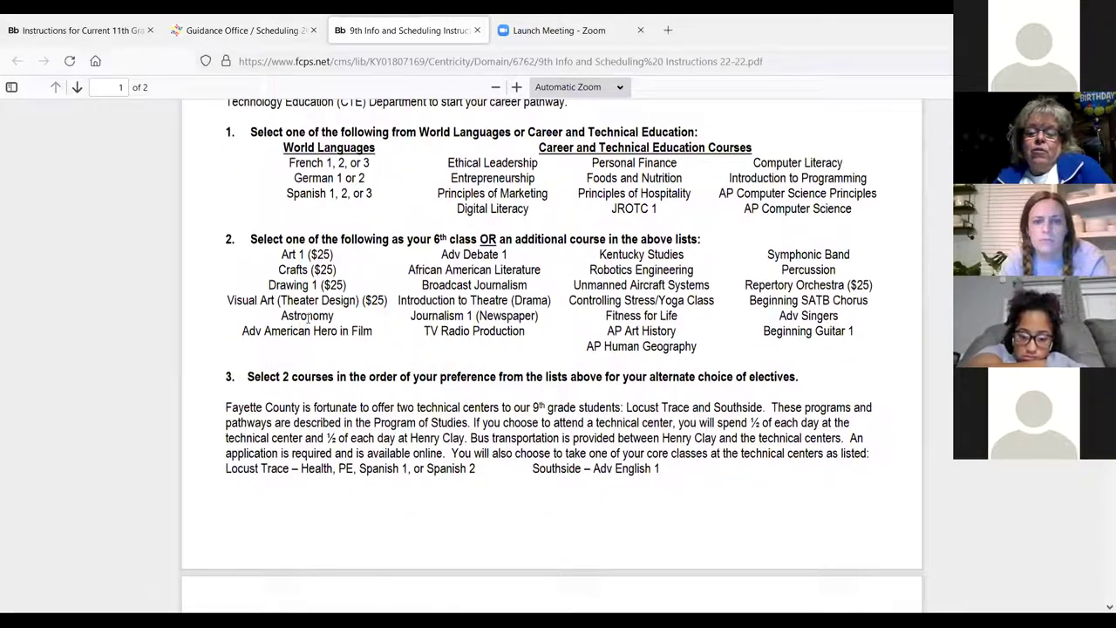
{"action": "scroll", "coordinate": [308, 318], "scroll_direction": "down", "scroll_amount": 5}
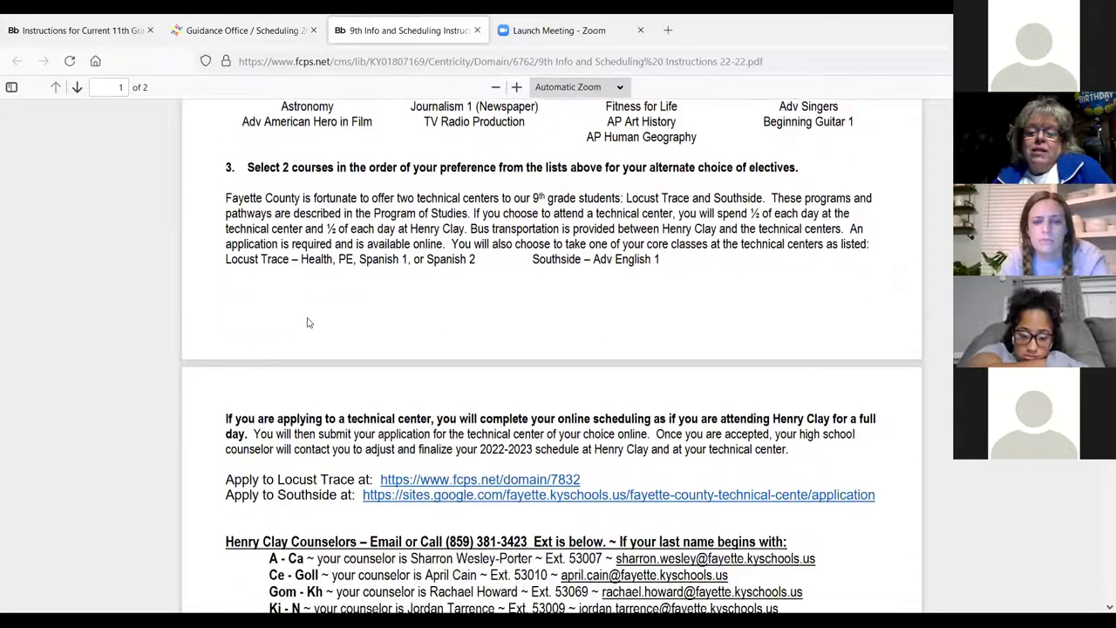
{"action": "scroll", "coordinate": [308, 323], "scroll_direction": "down", "scroll_amount": 3}
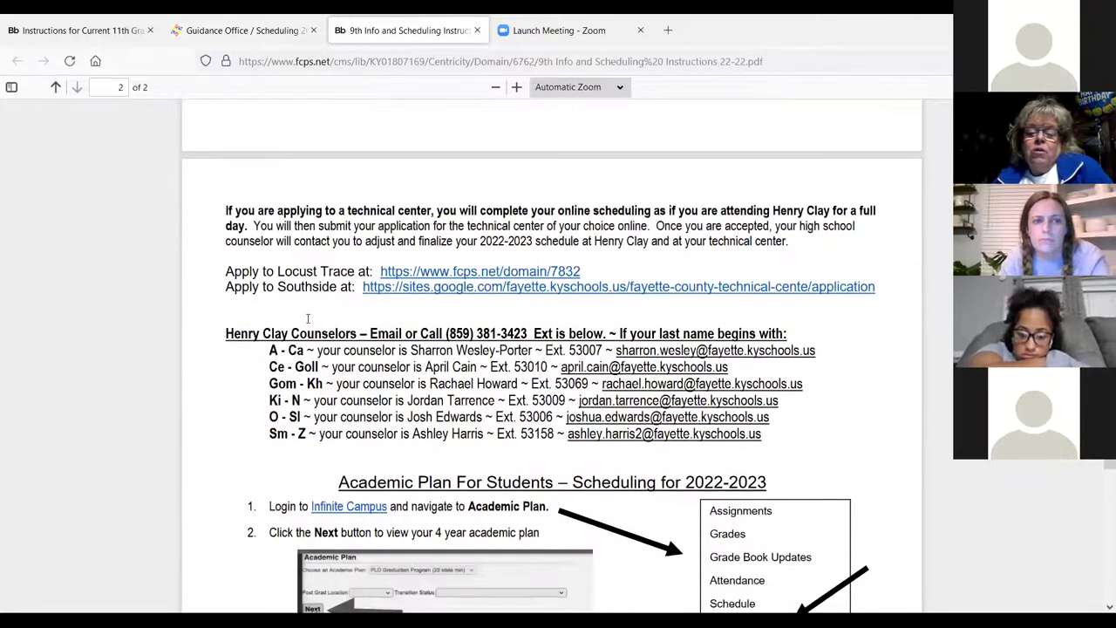
{"action": "scroll", "coordinate": [308, 318], "scroll_direction": "down", "scroll_amount": 2}
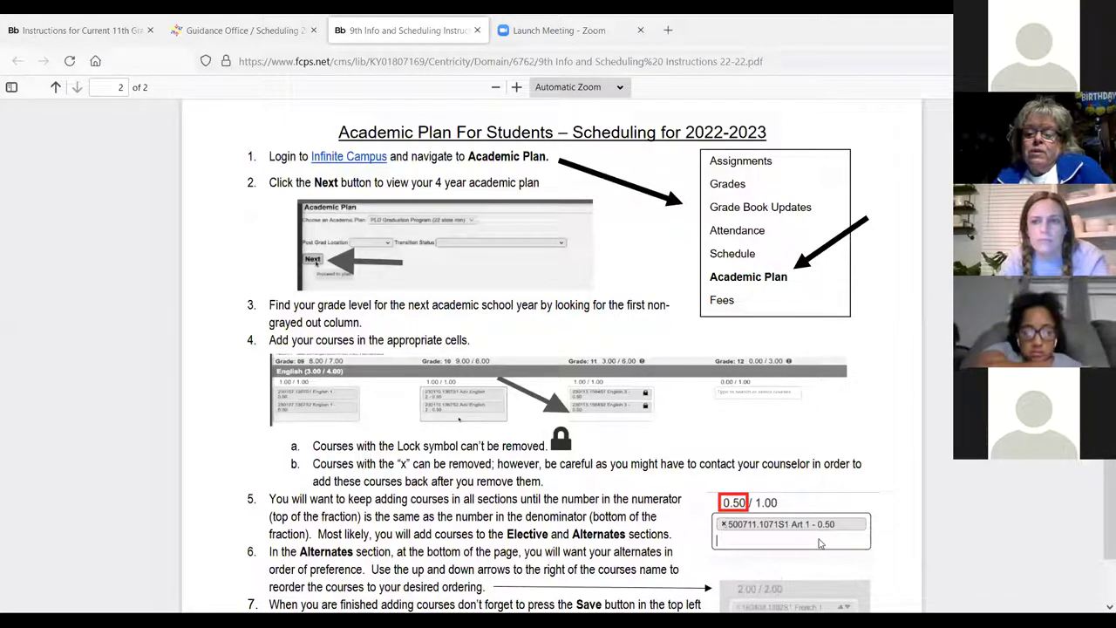
- Switch back to Infinite Campus, set Post Grad Location to In-State and Transition Status to College in KY, and proceed to the course plan
{"action": "key", "text": "alt+Tab"}
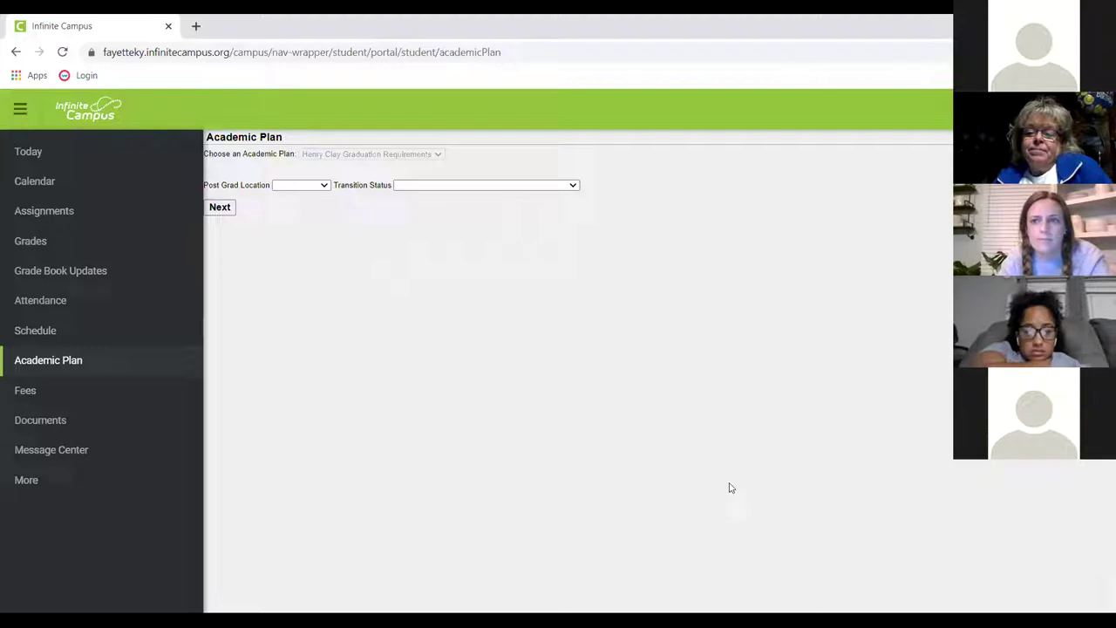
{"action": "left_click", "coordinate": [316, 191]}
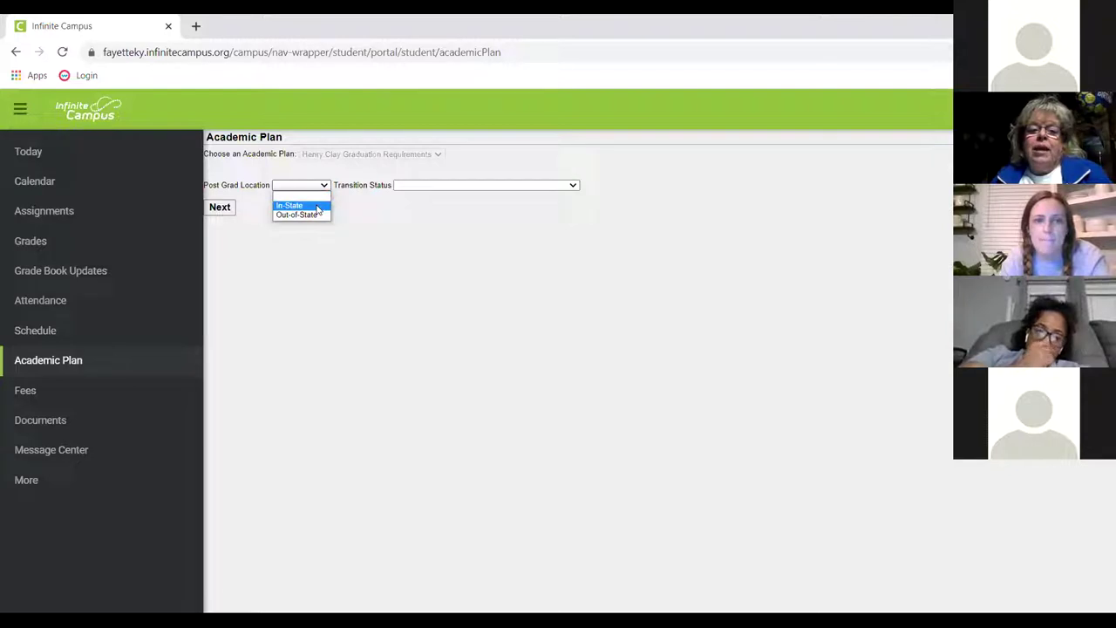
{"action": "left_click", "coordinate": [318, 207]}
{"action": "left_click", "coordinate": [409, 185]}
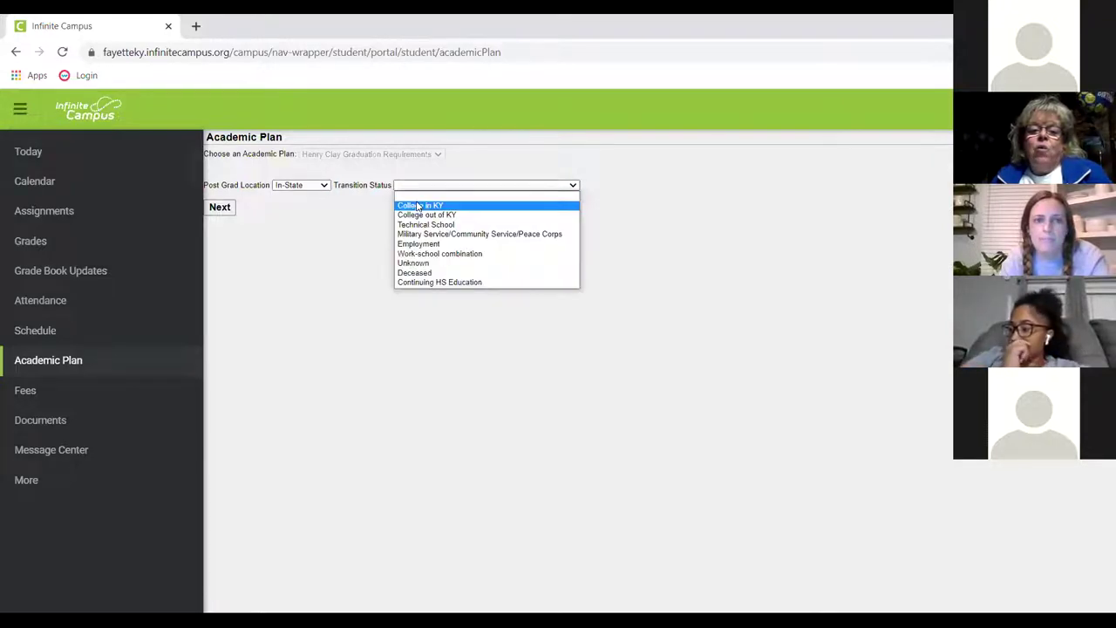
{"action": "left_click", "coordinate": [419, 207]}
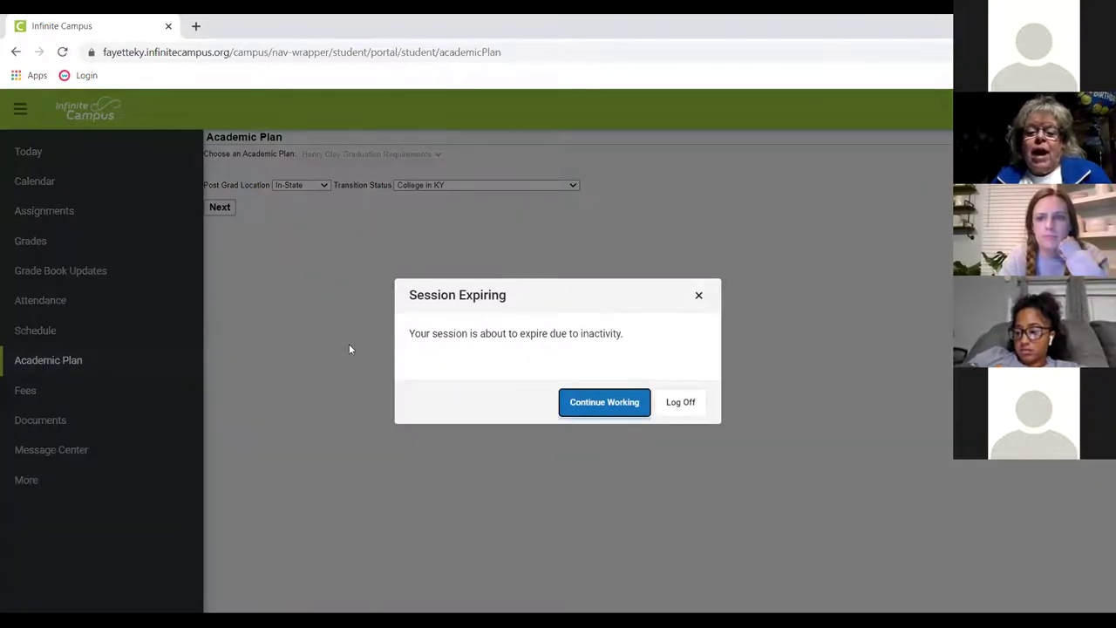
{"action": "left_click", "coordinate": [611, 403]}
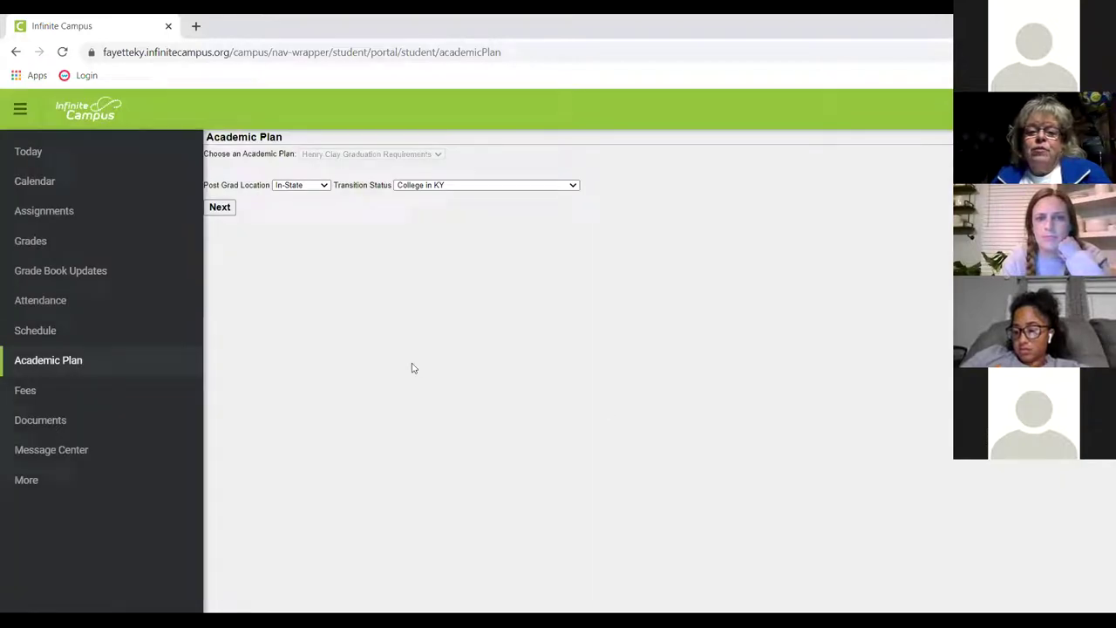
{"action": "left_click", "coordinate": [220, 209]}
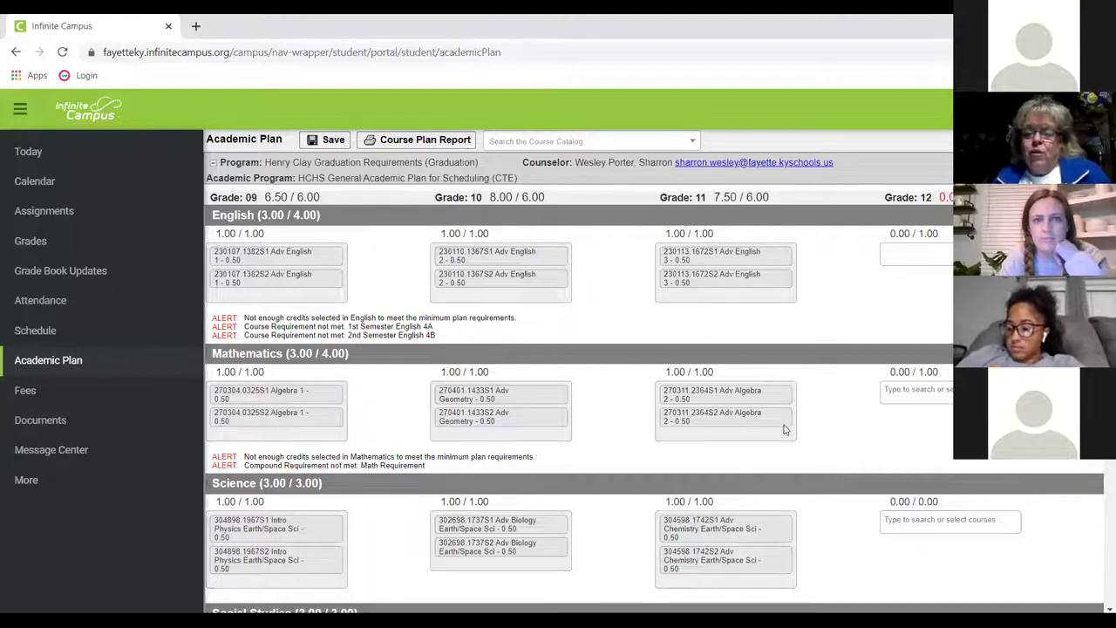
- Check which courses can be selected for Grade 12 in the English and Mathematics sections
{"action": "left_click", "coordinate": [910, 252]}
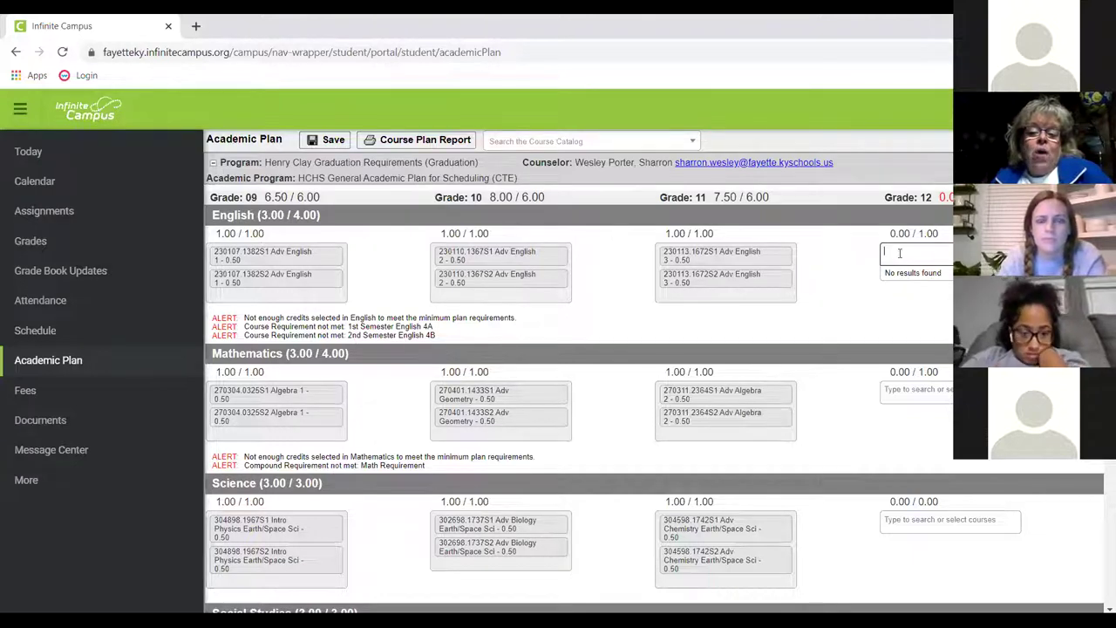
{"action": "left_click", "coordinate": [930, 393]}
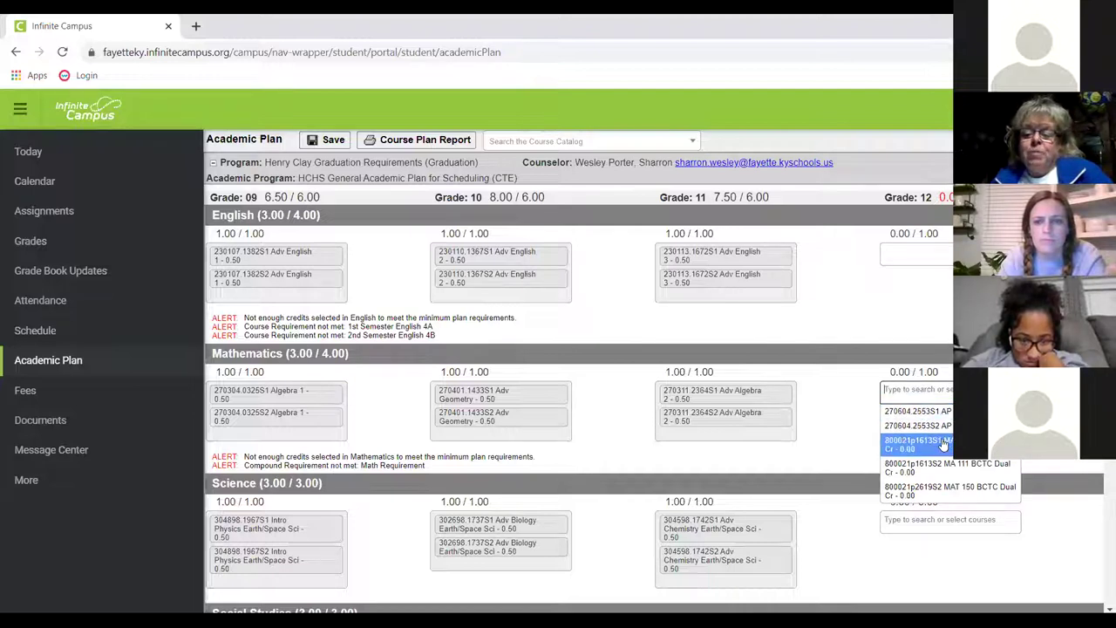
{"action": "left_click", "coordinate": [947, 497]}
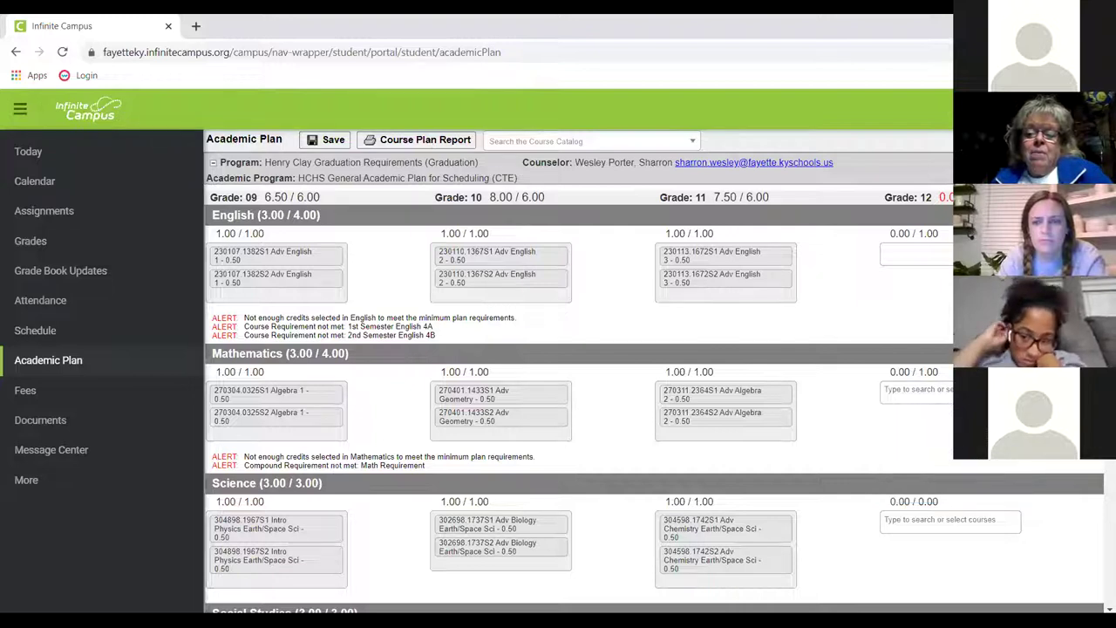
- Search the Grade 12 Elective courses for "spanish" and look through the matching course list
{"action": "scroll", "coordinate": [654, 410], "scroll_direction": "down", "scroll_amount": 1}
{"action": "scroll", "coordinate": [654, 410], "scroll_direction": "down", "scroll_amount": 1}
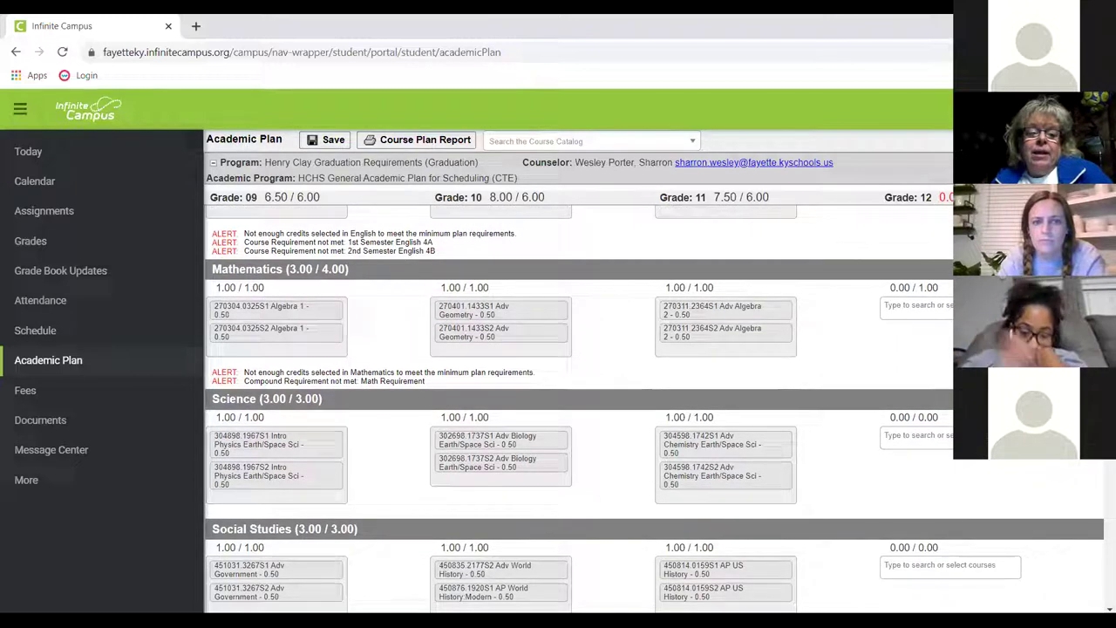
{"action": "scroll", "coordinate": [576, 410], "scroll_direction": "down", "scroll_amount": 5}
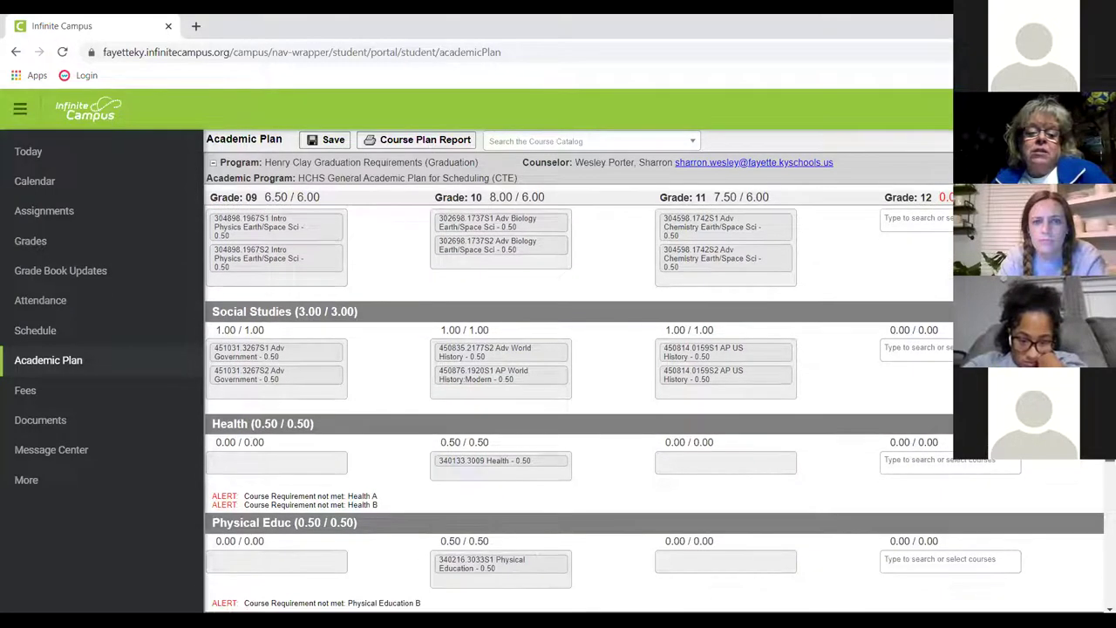
{"action": "scroll", "coordinate": [1101, 469], "scroll_direction": "down", "scroll_amount": 2}
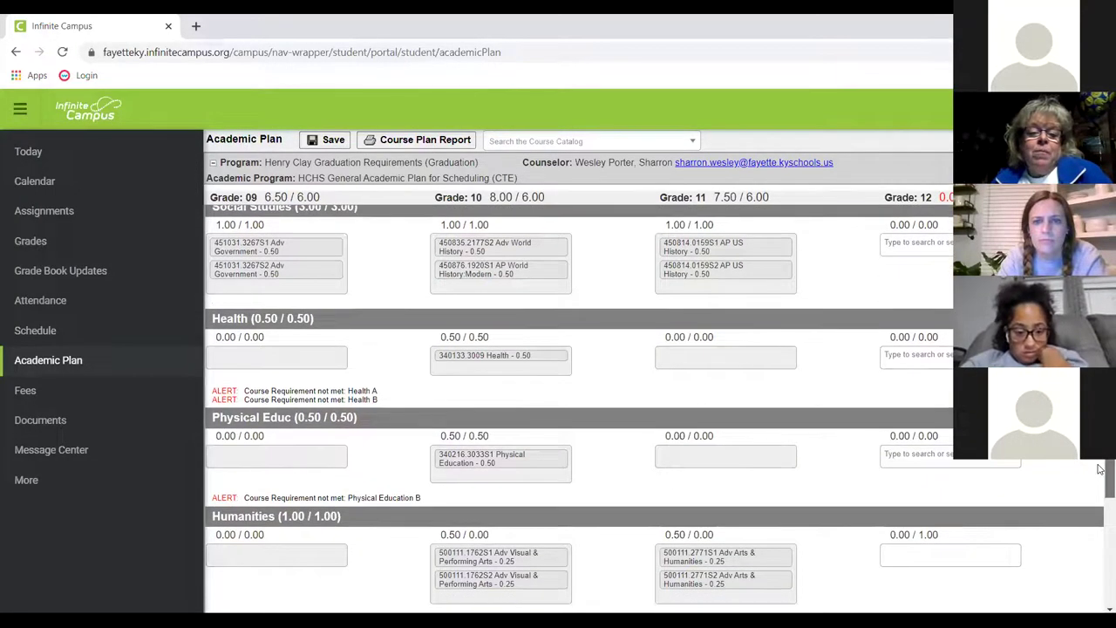
{"action": "scroll", "coordinate": [1101, 469], "scroll_direction": "down", "scroll_amount": 5}
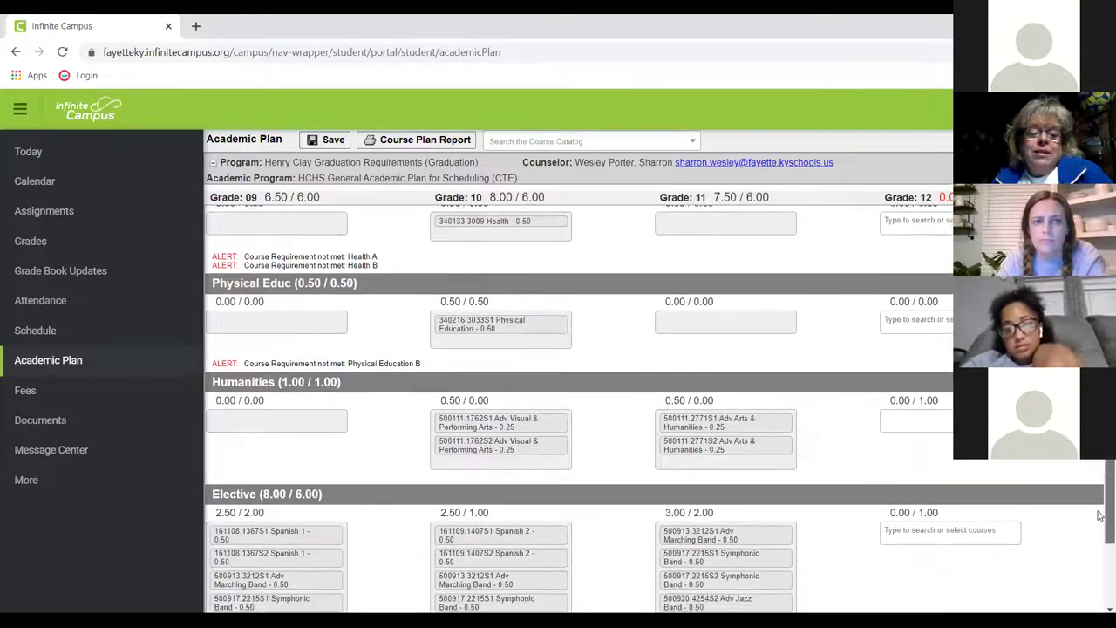
{"action": "scroll", "coordinate": [1099, 553], "scroll_direction": "down", "scroll_amount": 2}
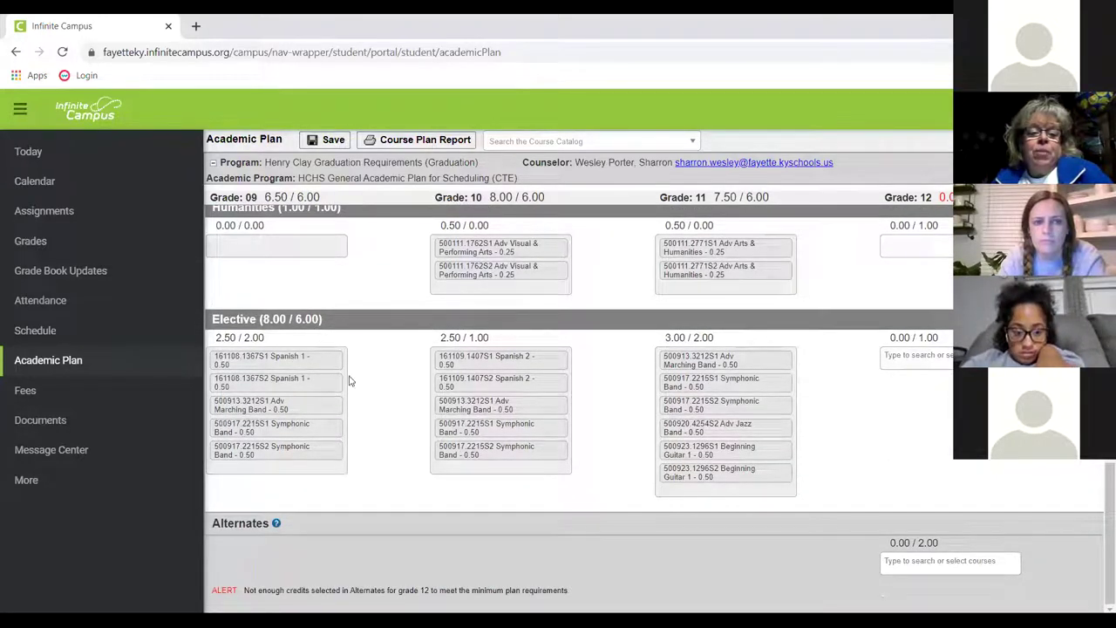
{"action": "left_click", "coordinate": [927, 356]}
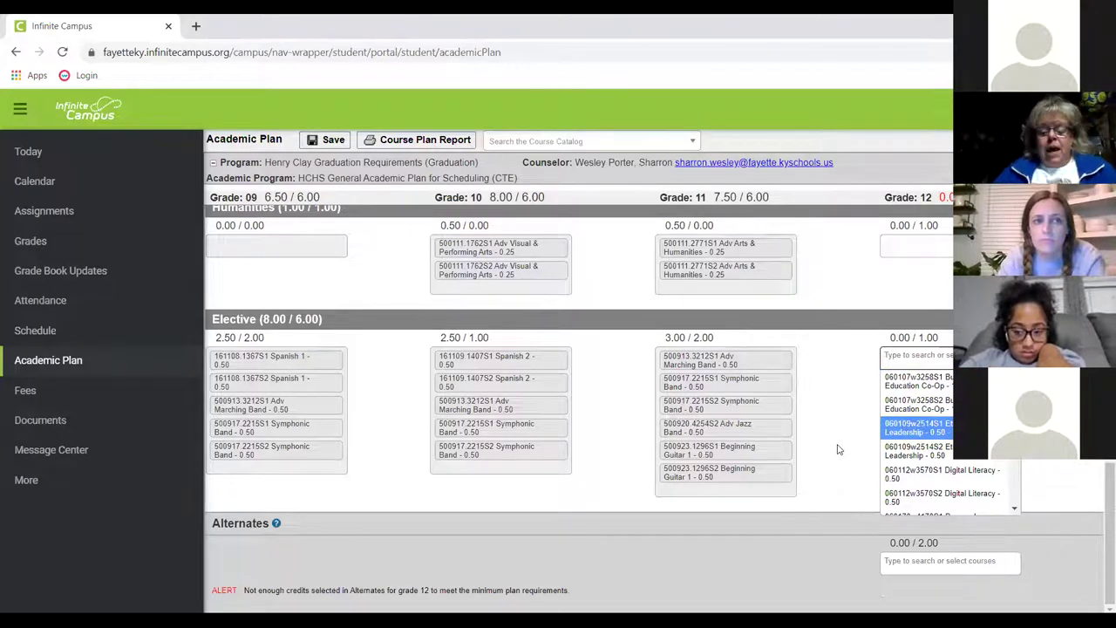
{"action": "type", "text": "spanish"}
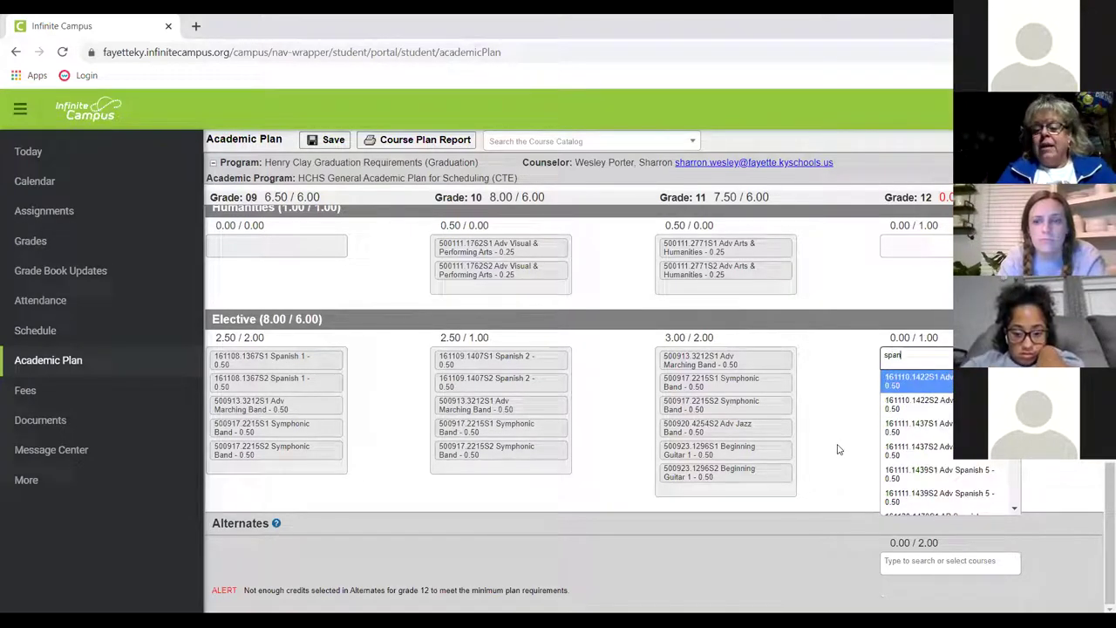
{"action": "left_click", "coordinate": [1014, 509]}
{"action": "left_click", "coordinate": [1013, 509]}
{"action": "left_click", "coordinate": [1014, 509]}
{"action": "left_click", "coordinate": [1014, 509]}
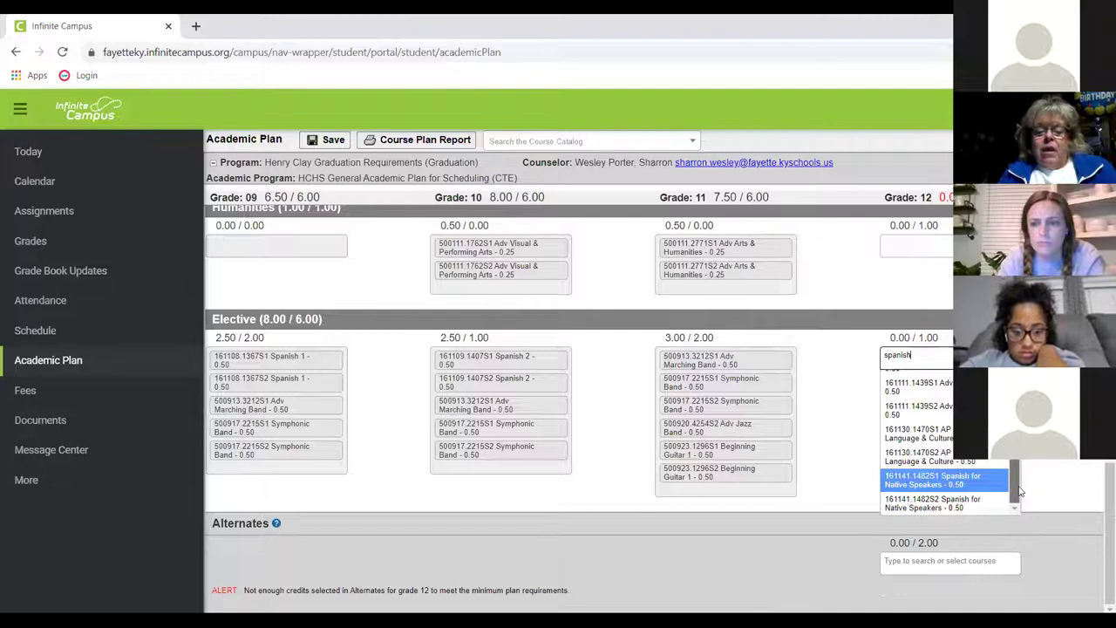
- Replace the Grade 12 Elective search text with "french"
{"action": "key", "text": "ctrl+a"}
{"action": "key", "text": "BackSpace"}
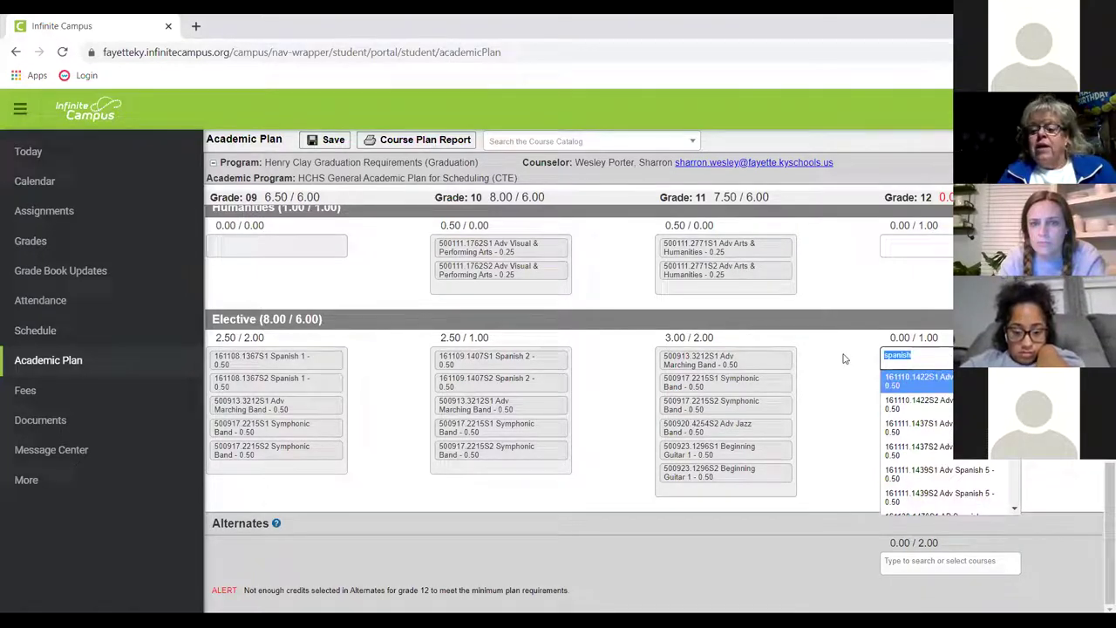
{"action": "type", "text": "french"}
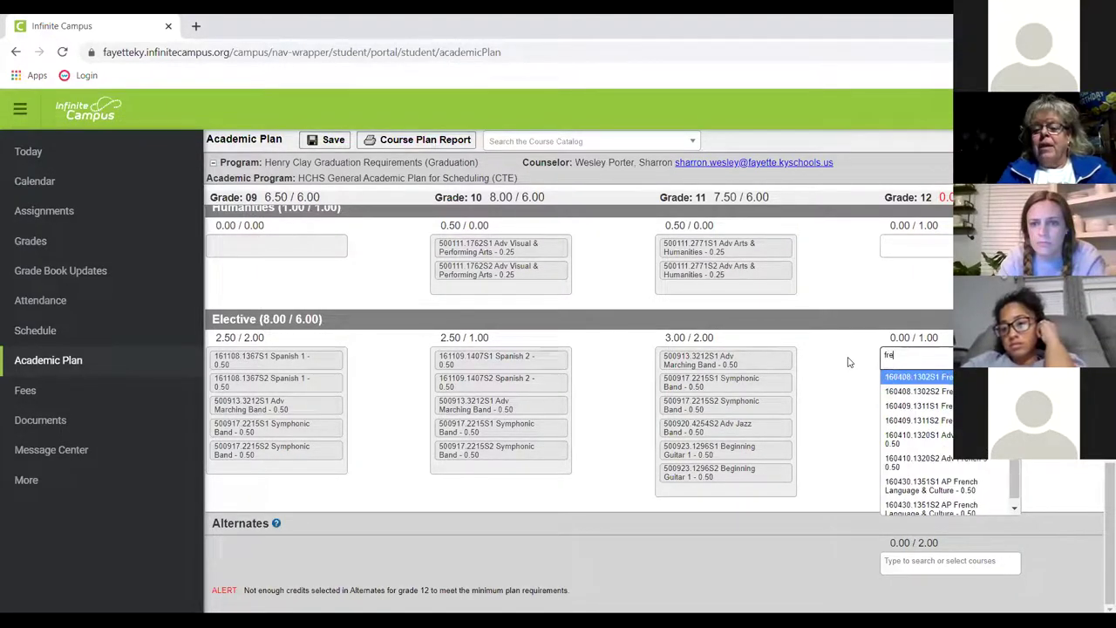
- Add both semesters of French, 160408.1302S1 and 160408.1302S2, to the Grade 12 Elective courses, searching for "french" to find the second
{"action": "left_click", "coordinate": [946, 378]}
{"action": "left_click", "coordinate": [944, 377]}
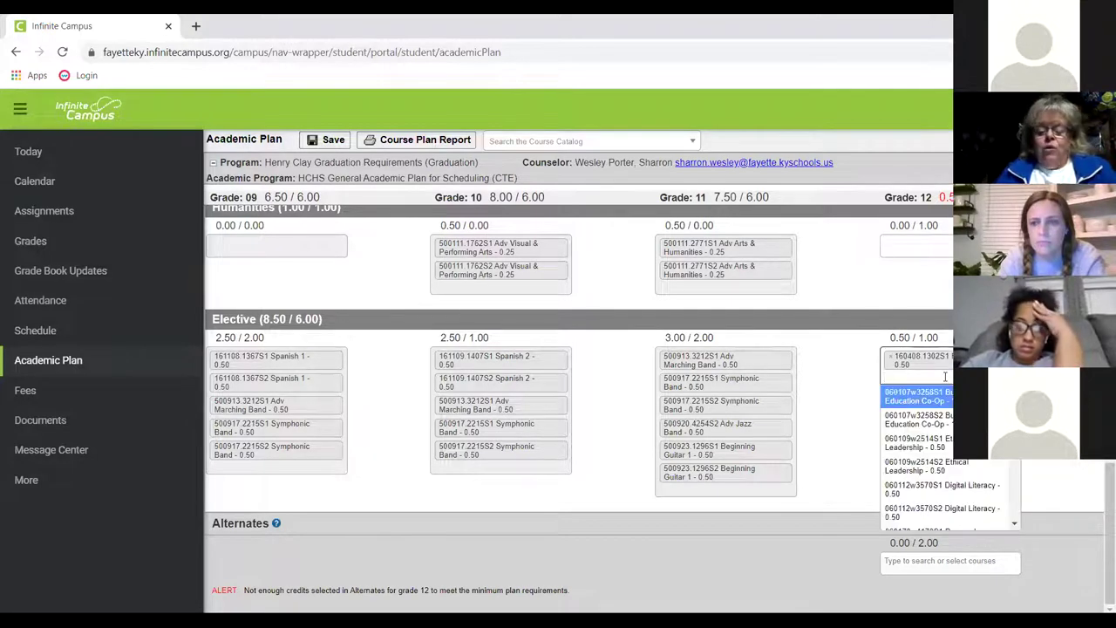
{"action": "type", "text": "french"}
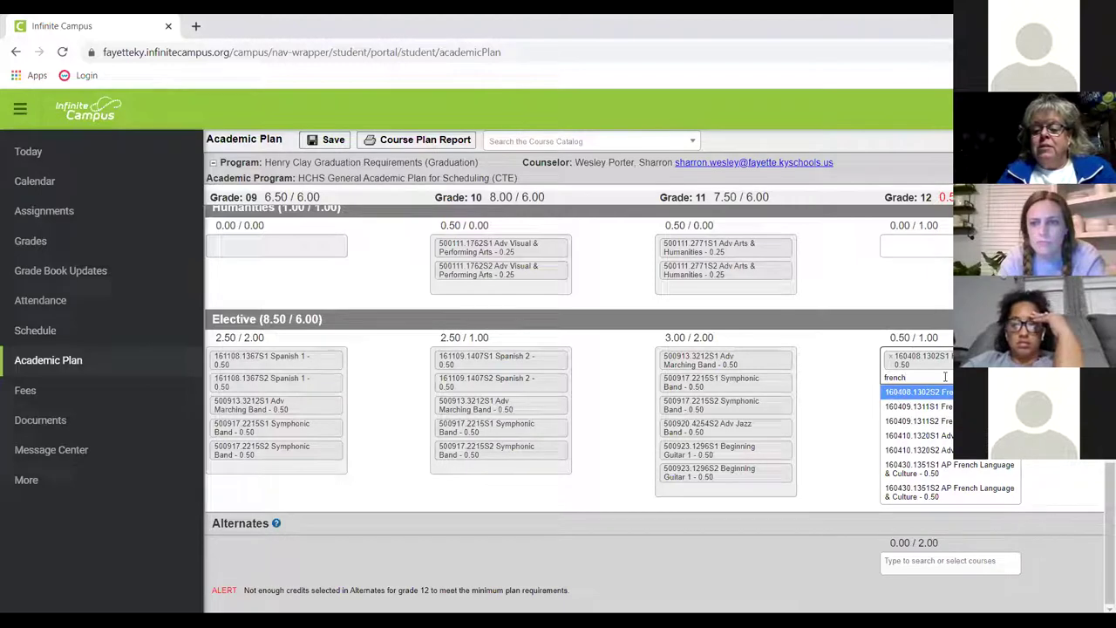
{"action": "left_click", "coordinate": [947, 393]}
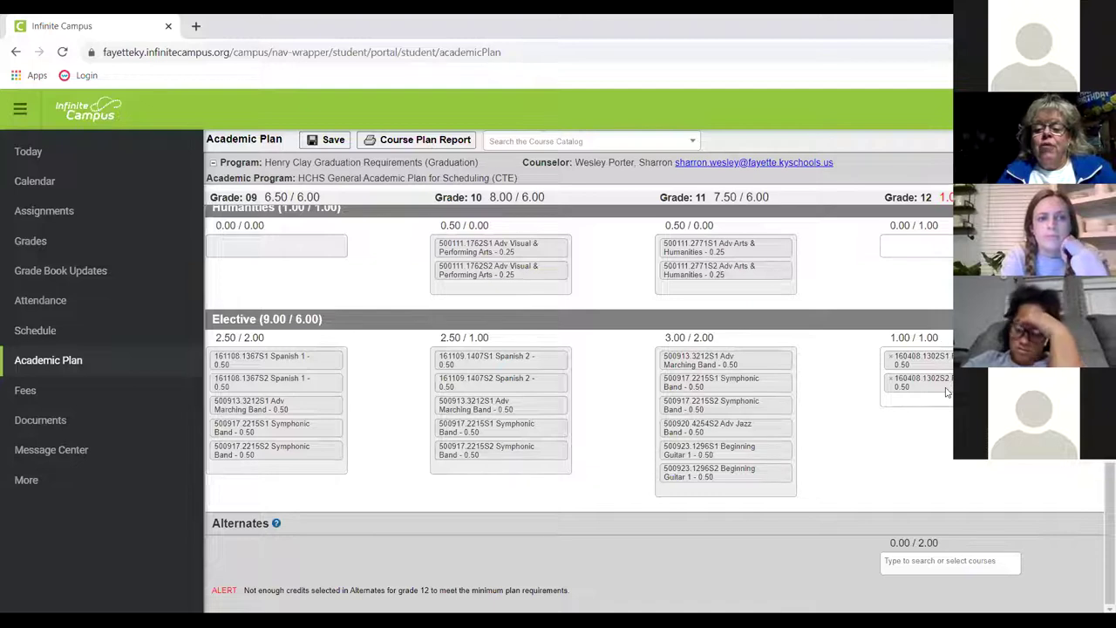
- Search the Grade 12 Elective courses for "art" and add first-semester Computer Assisted Art 2, 500615.2059S1
{"action": "left_click", "coordinate": [946, 399]}
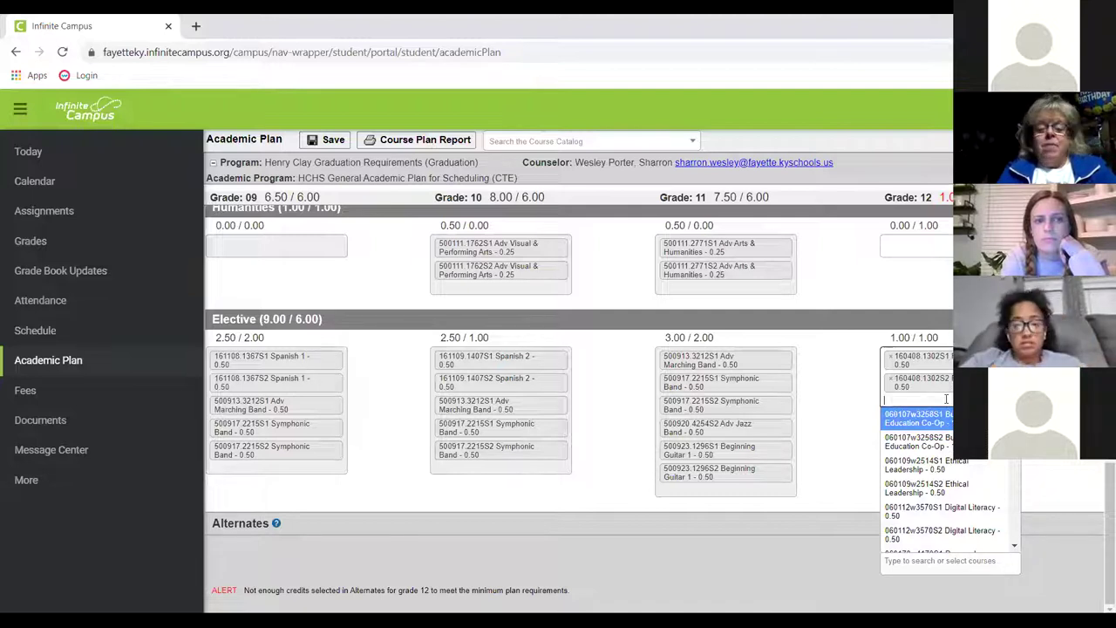
{"action": "type", "text": "art"}
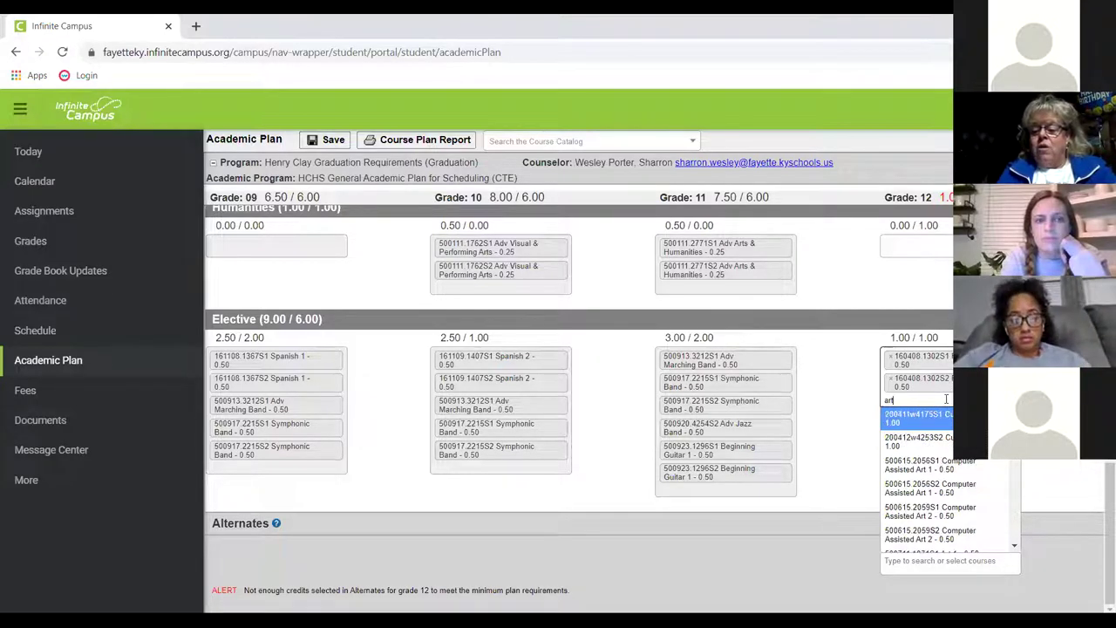
{"action": "key", "text": "BackSpace"}
{"action": "key", "text": "BackSpace"}
{"action": "key", "text": "BackSpace"}
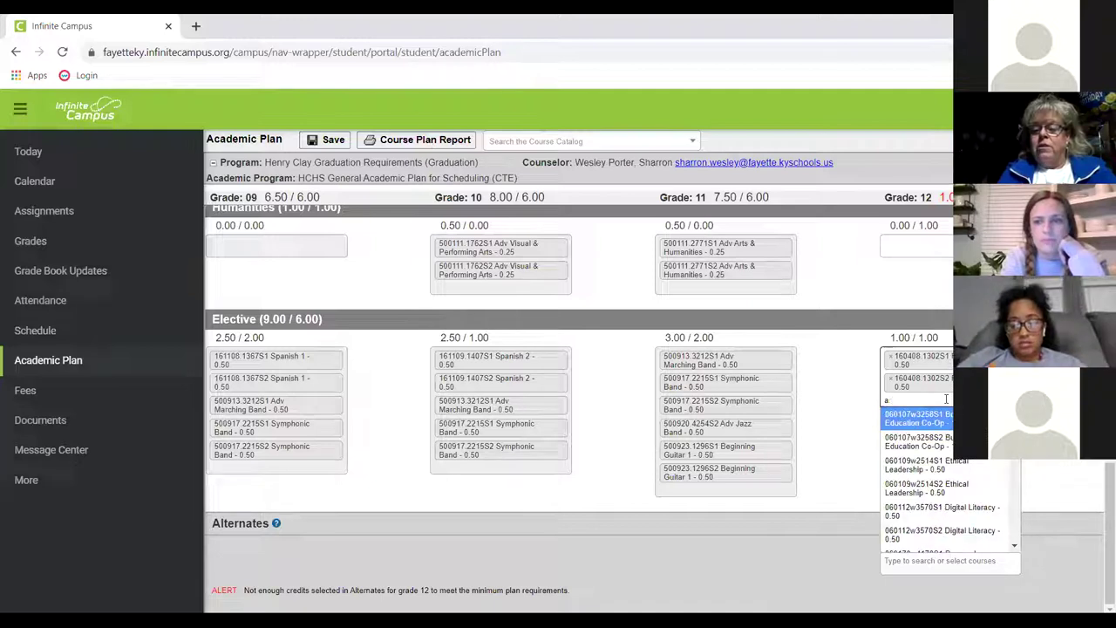
{"action": "type", "text": "art"}
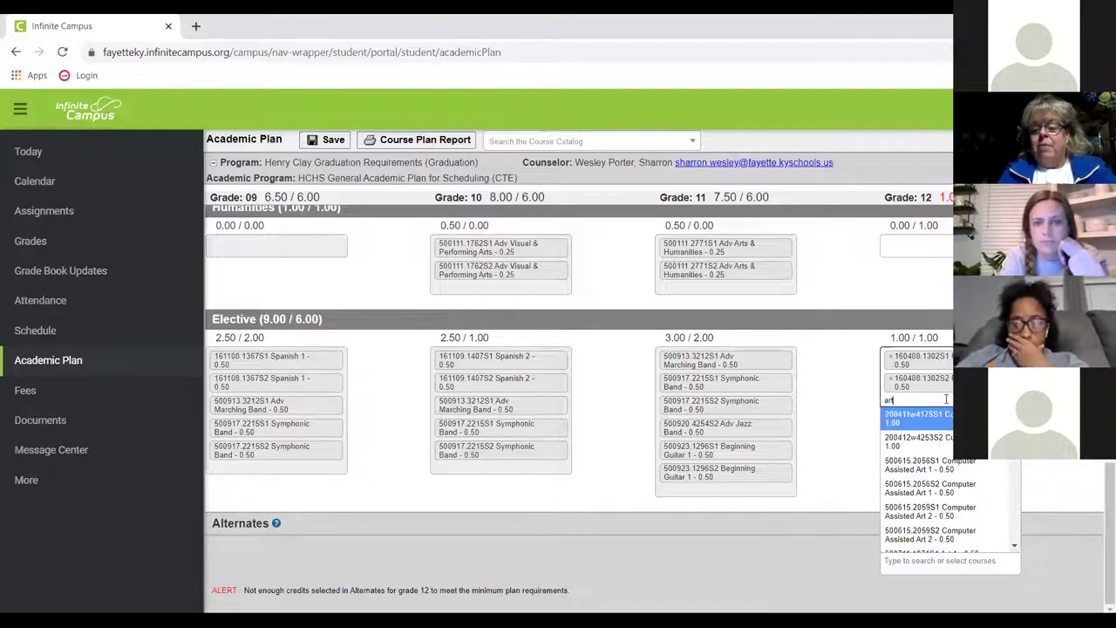
{"action": "left_click", "coordinate": [959, 514]}
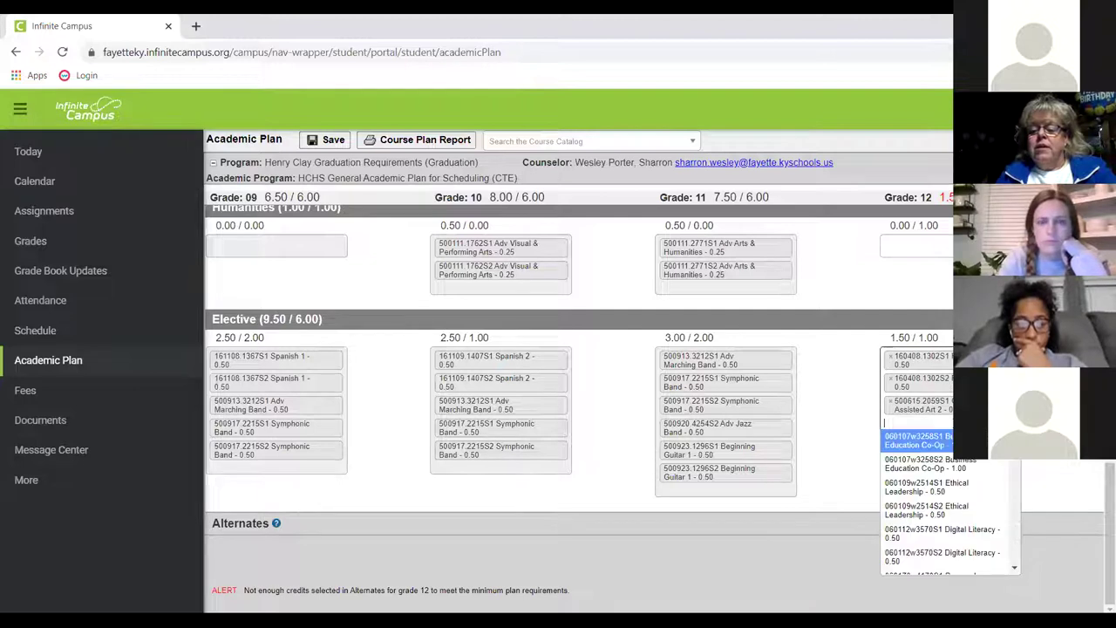
- Search the Grade 12 Elective courses for "computer" and add second-semester Computer Assisted Art 2, 500615.2059S2
{"action": "type", "text": "c"}
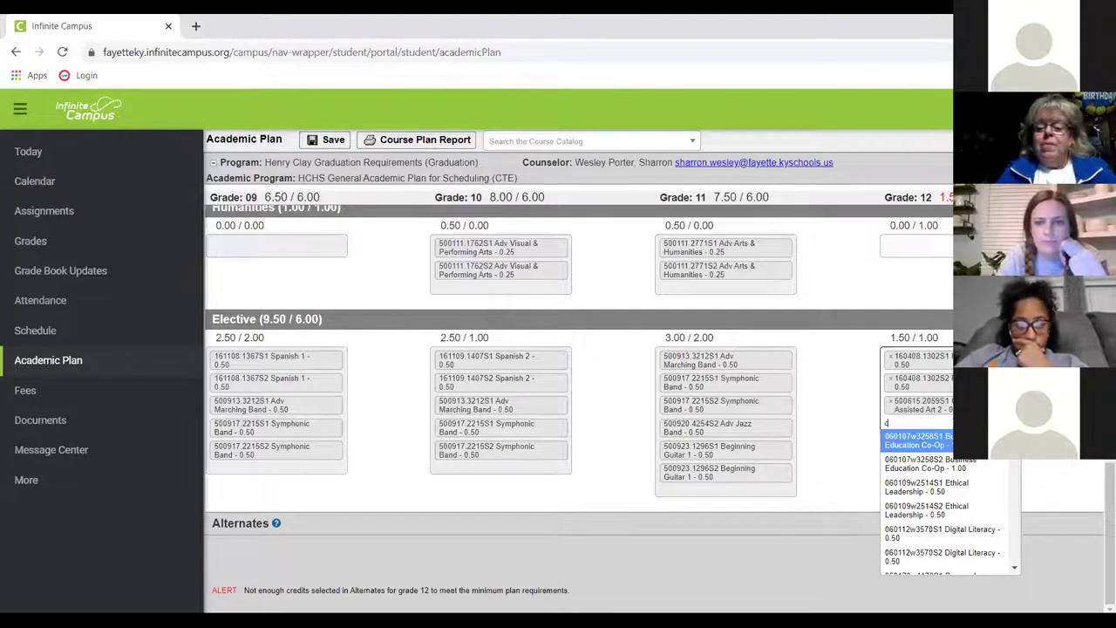
{"action": "type", "text": "omputer"}
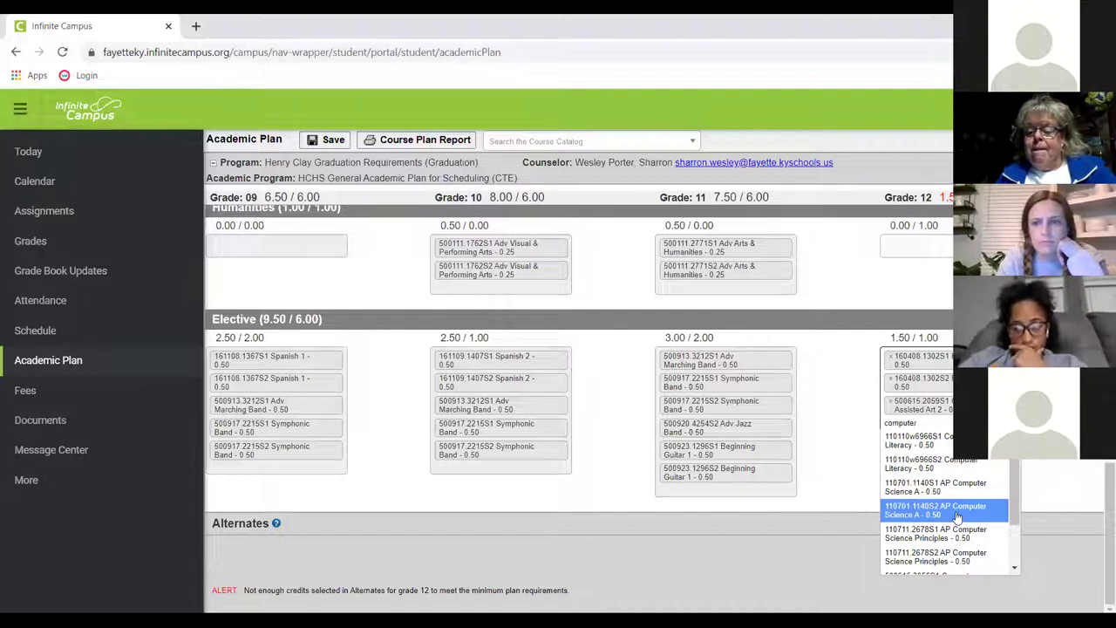
{"action": "scroll", "coordinate": [956, 517], "scroll_direction": "down", "scroll_amount": 2}
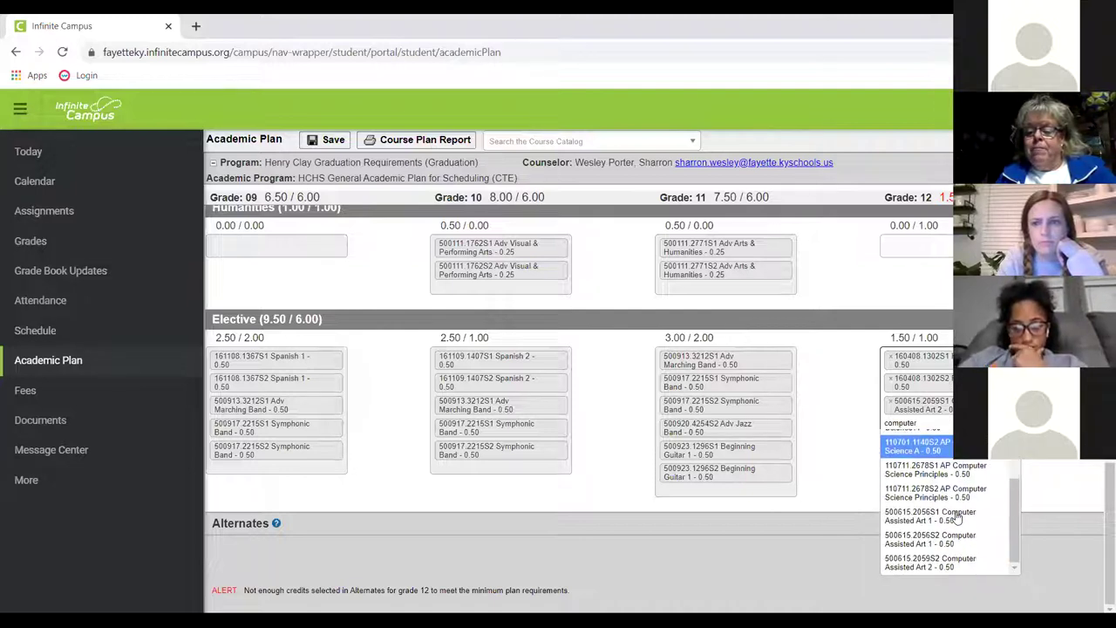
{"action": "left_click", "coordinate": [964, 565]}
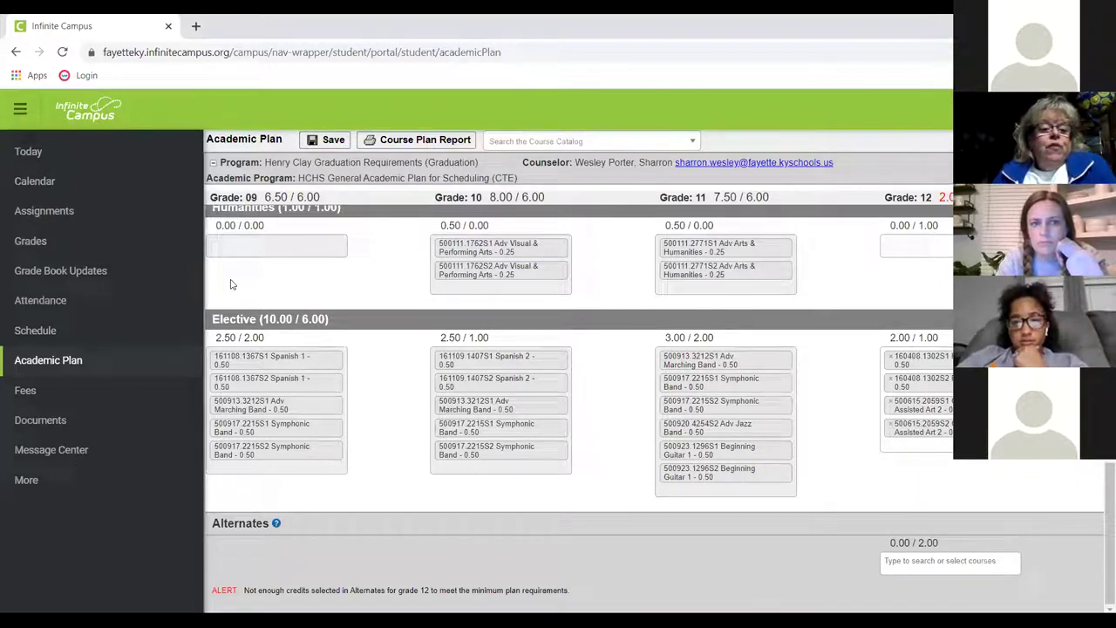
- Save the course plan, read through the list of unmet requirements, and dismiss the message
{"action": "left_click", "coordinate": [334, 143]}
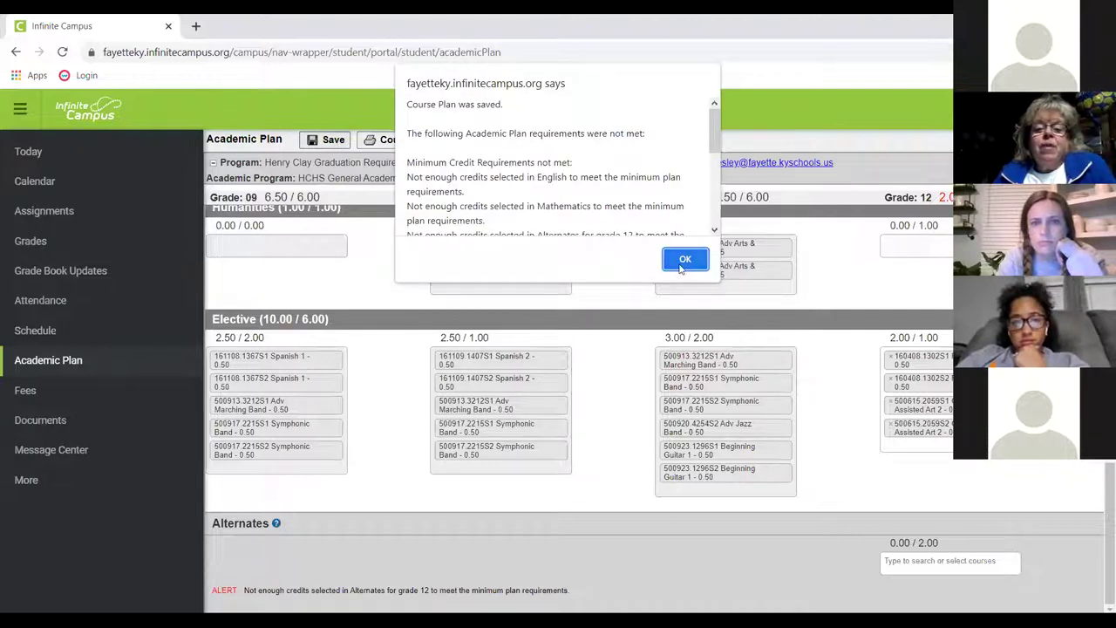
{"action": "scroll", "coordinate": [693, 264], "scroll_direction": "down", "scroll_amount": 5}
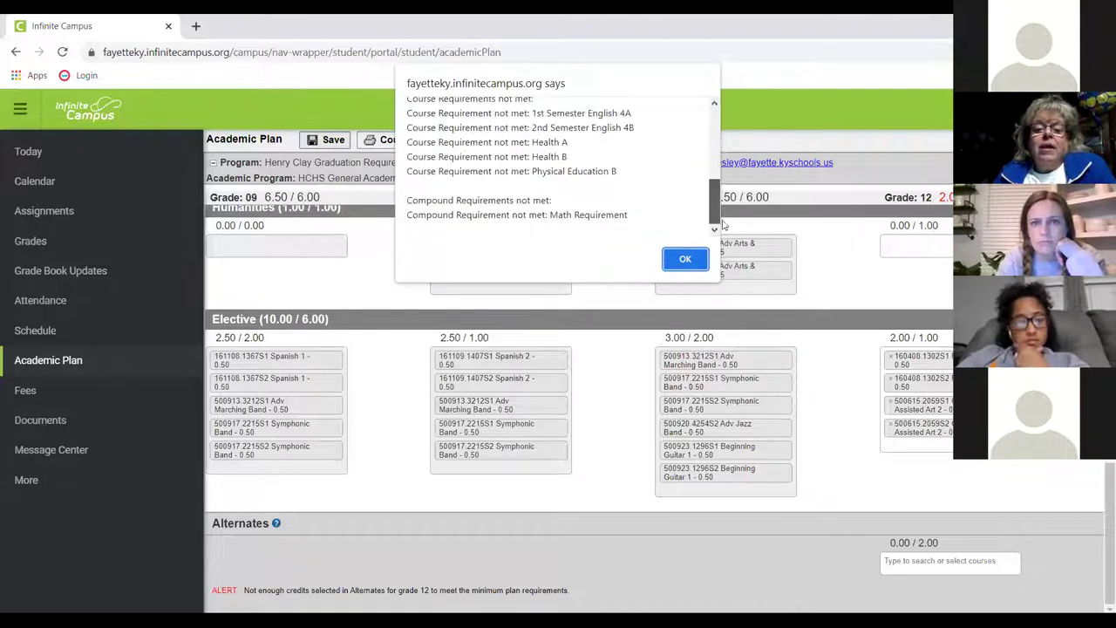
{"action": "left_click", "coordinate": [685, 259]}
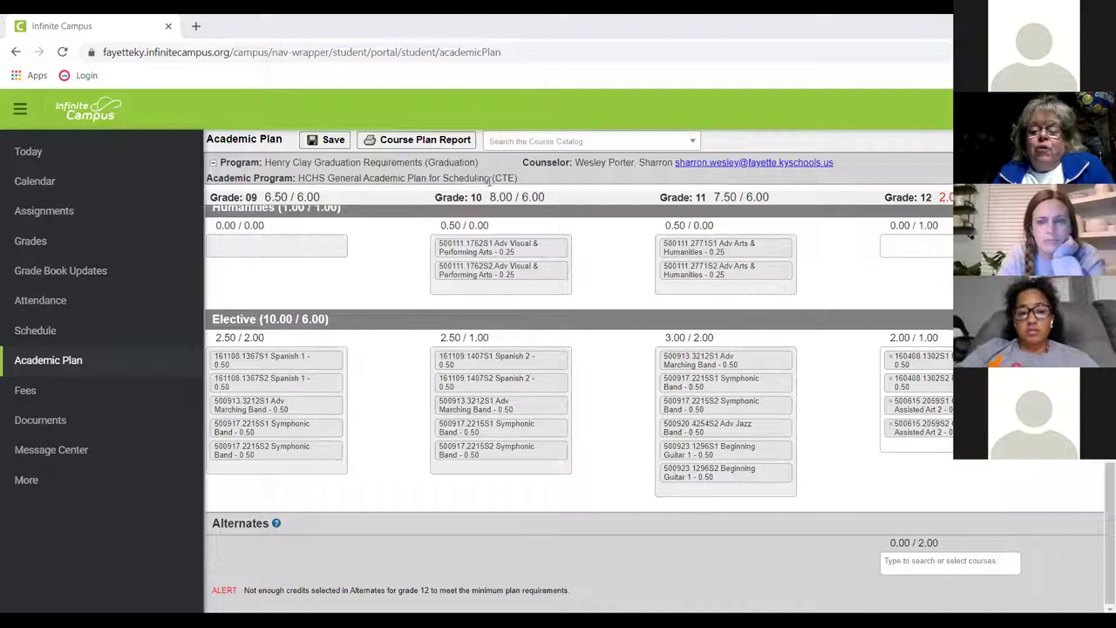
- Switch to the 9th grade scheduling instructions PDF to review the Academic Plan steps and counselor contacts, and return to the slide presentation
{"action": "key", "text": "alt+Tab"}
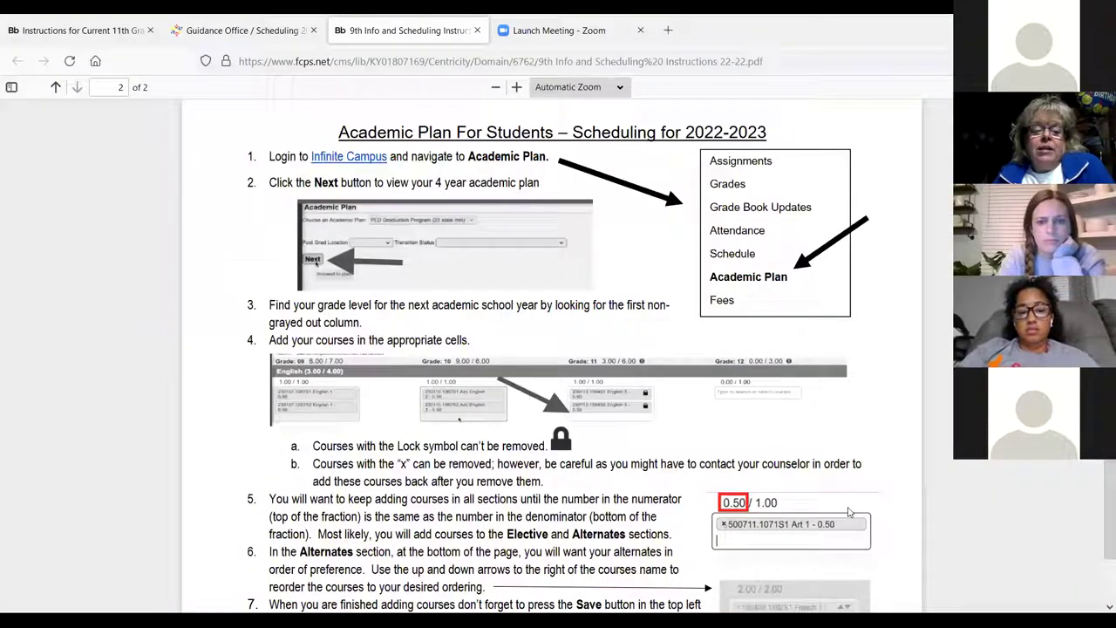
{"action": "scroll", "coordinate": [516, 387], "scroll_direction": "down", "scroll_amount": 2}
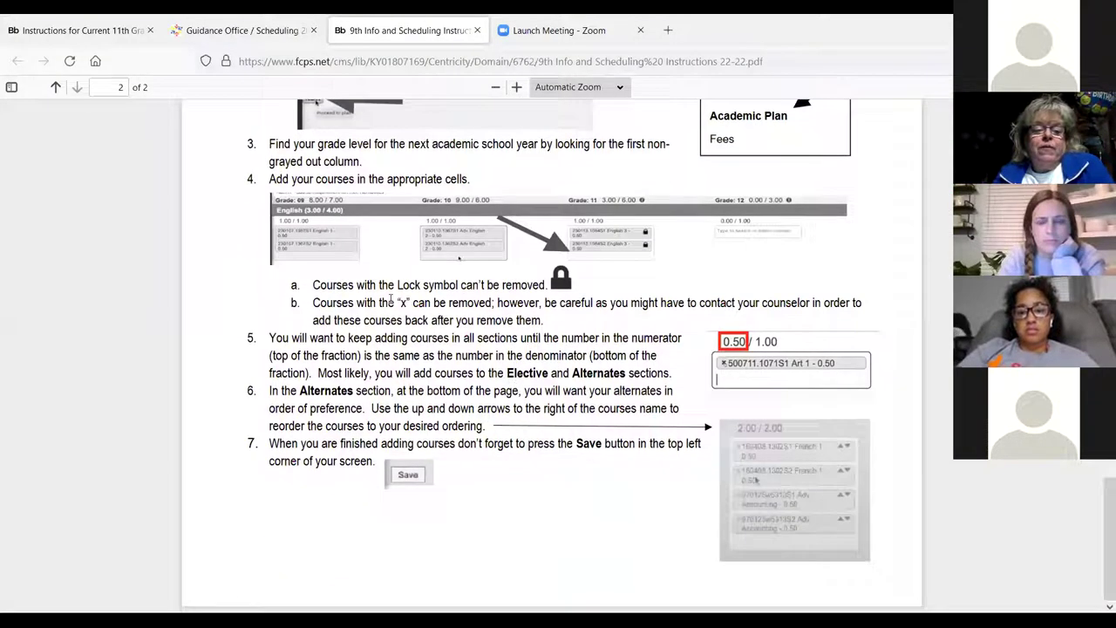
{"action": "scroll", "coordinate": [373, 417], "scroll_direction": "up", "scroll_amount": 10}
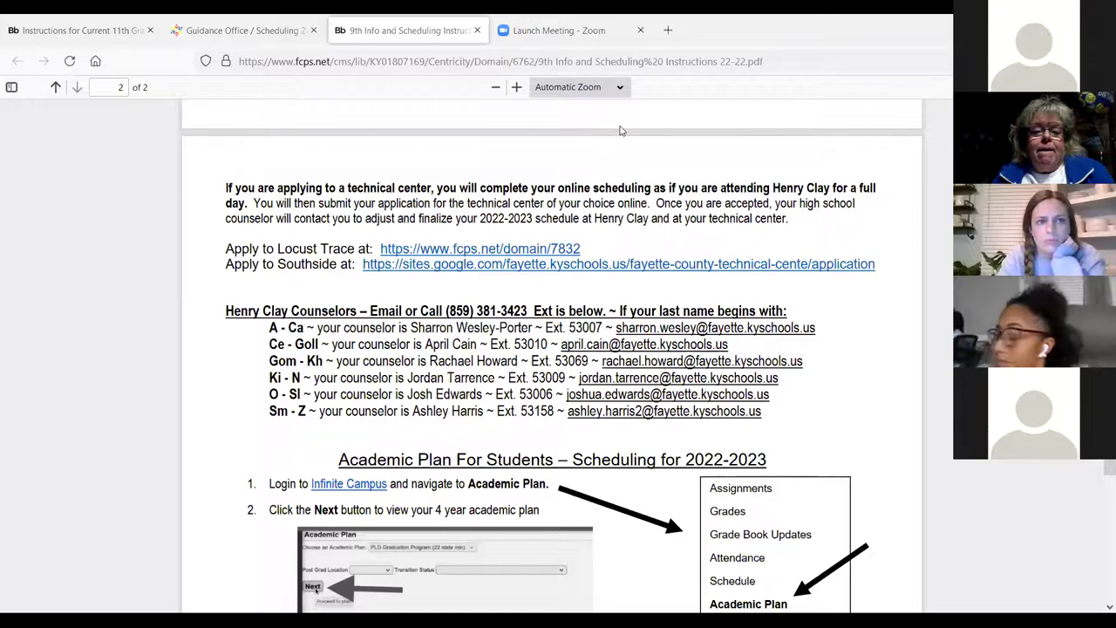
{"action": "key", "text": "alt+Tab"}
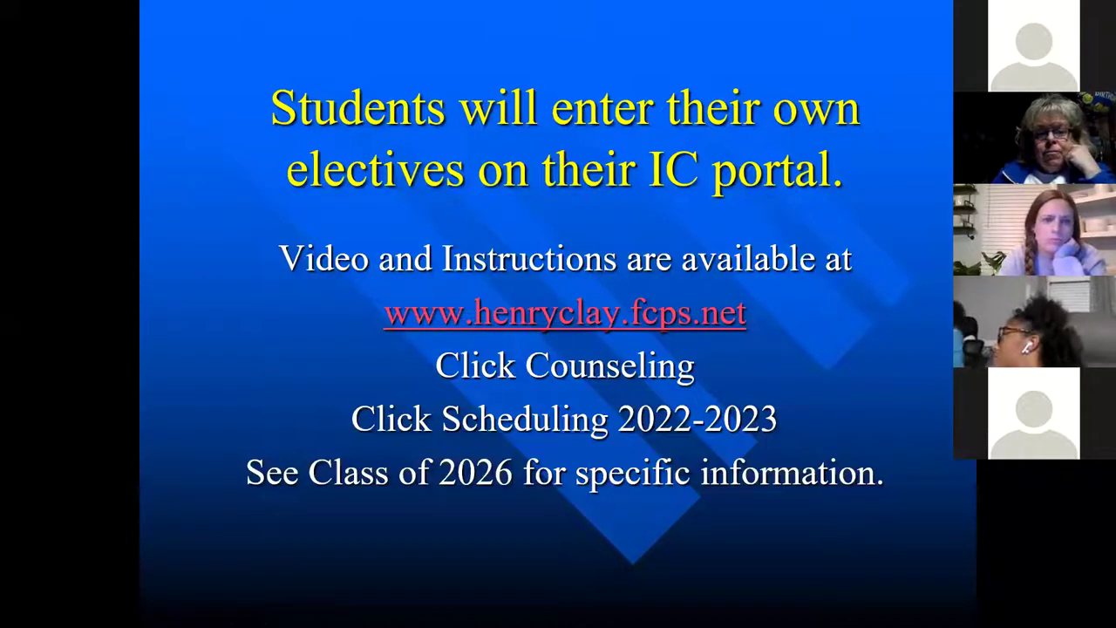